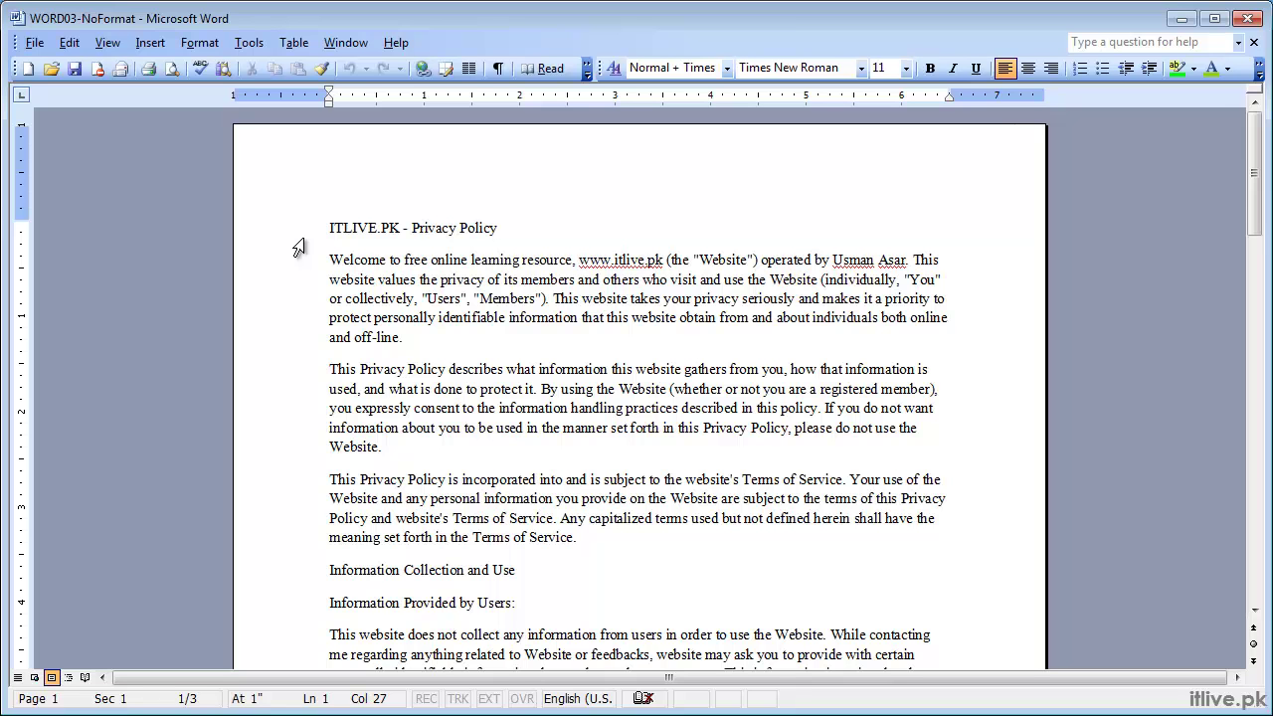
click(295, 236)
drag(292, 269, 281, 547)
click(270, 595)
click(268, 611)
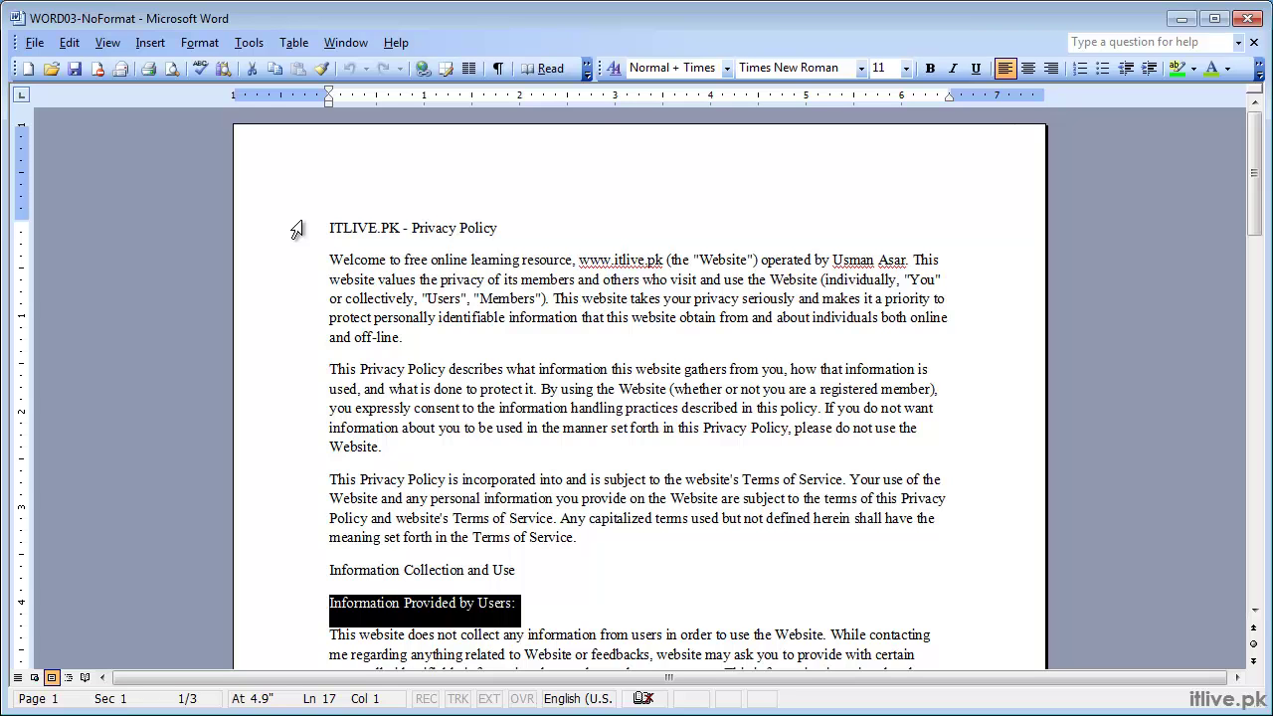
Change the font of the "ITLIVE.PK - Privacy Policy" title line to Arial Black.
click(261, 237)
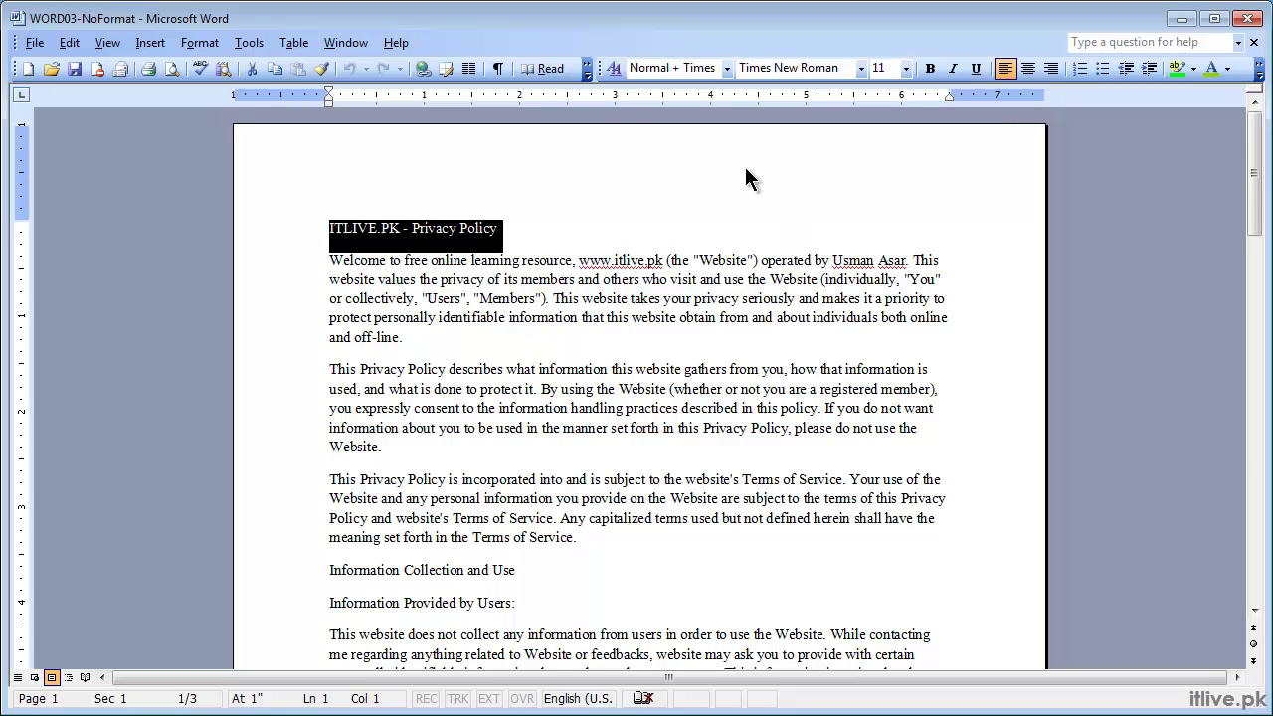
click(861, 68)
scroll(905, 169, down, 2)
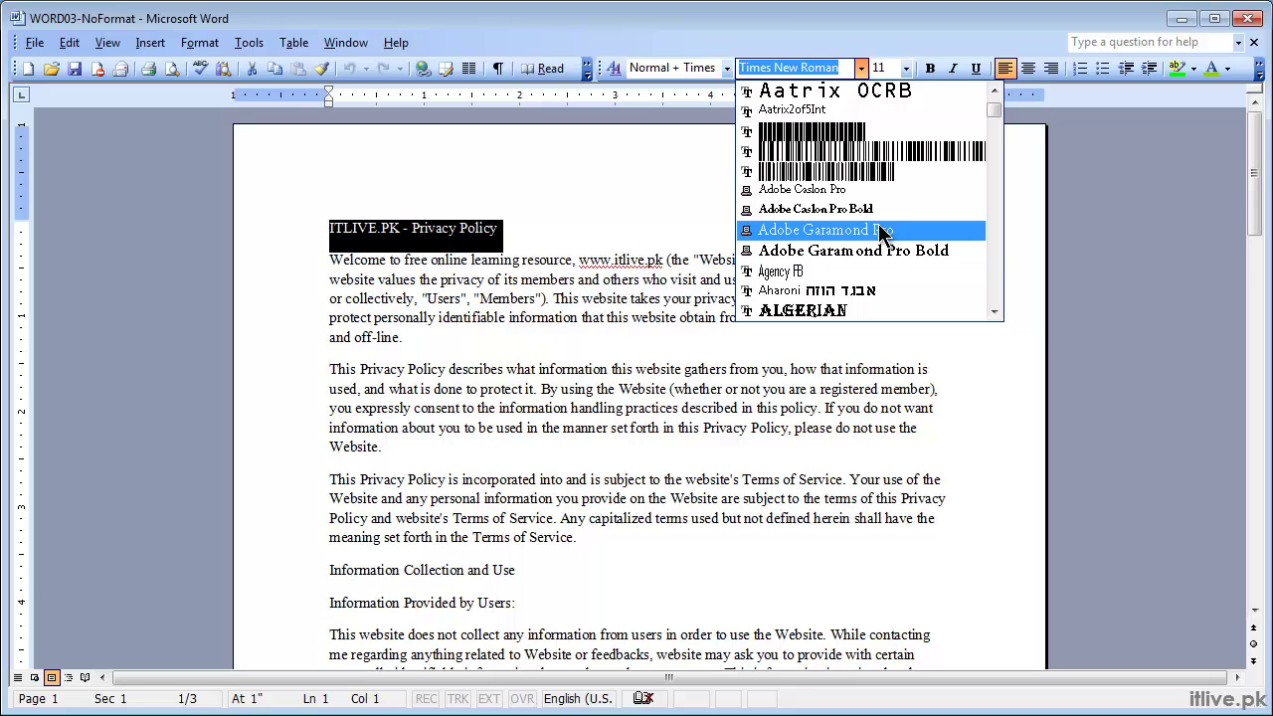
click(761, 37)
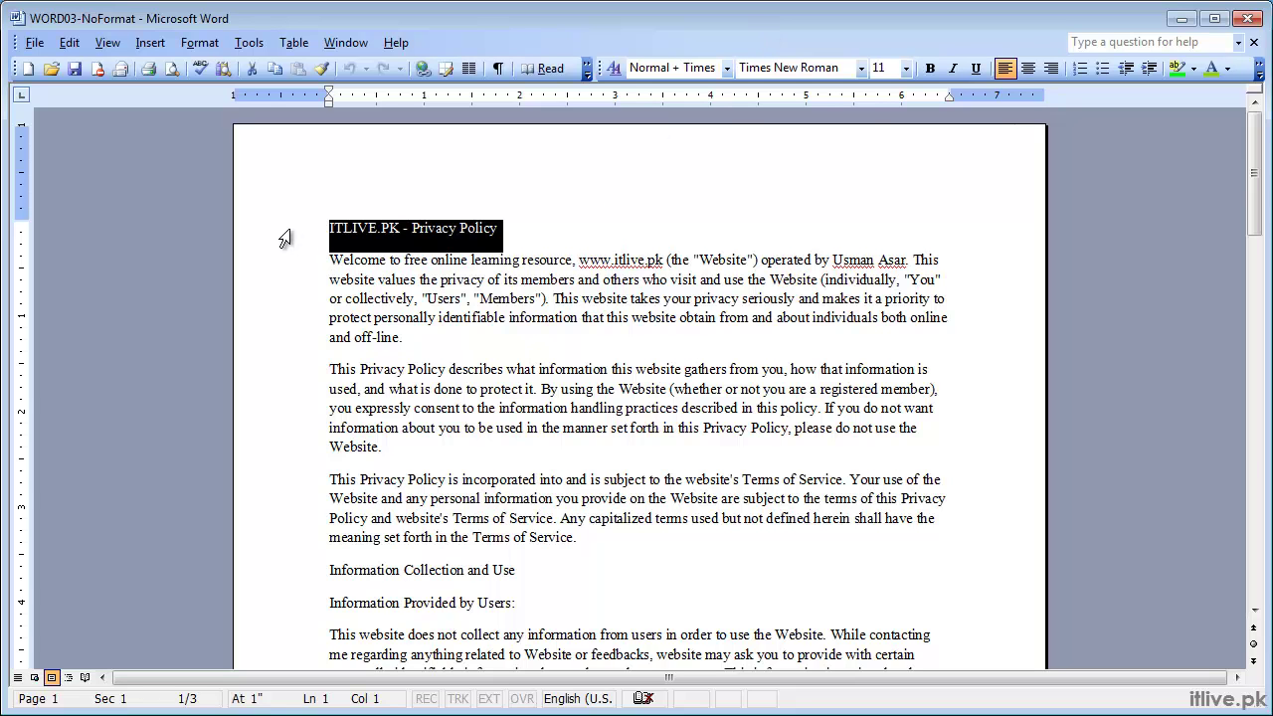
click(861, 70)
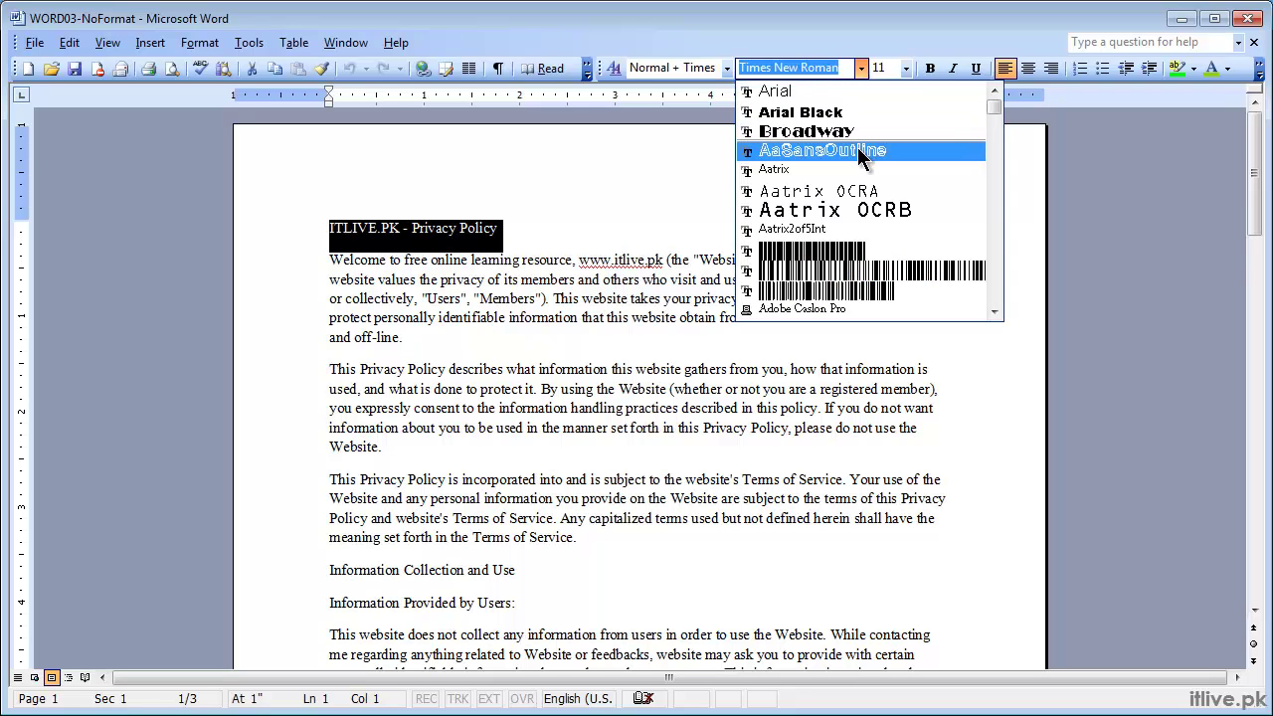
scroll(856, 177, down, 1)
scroll(856, 177, down, 1)
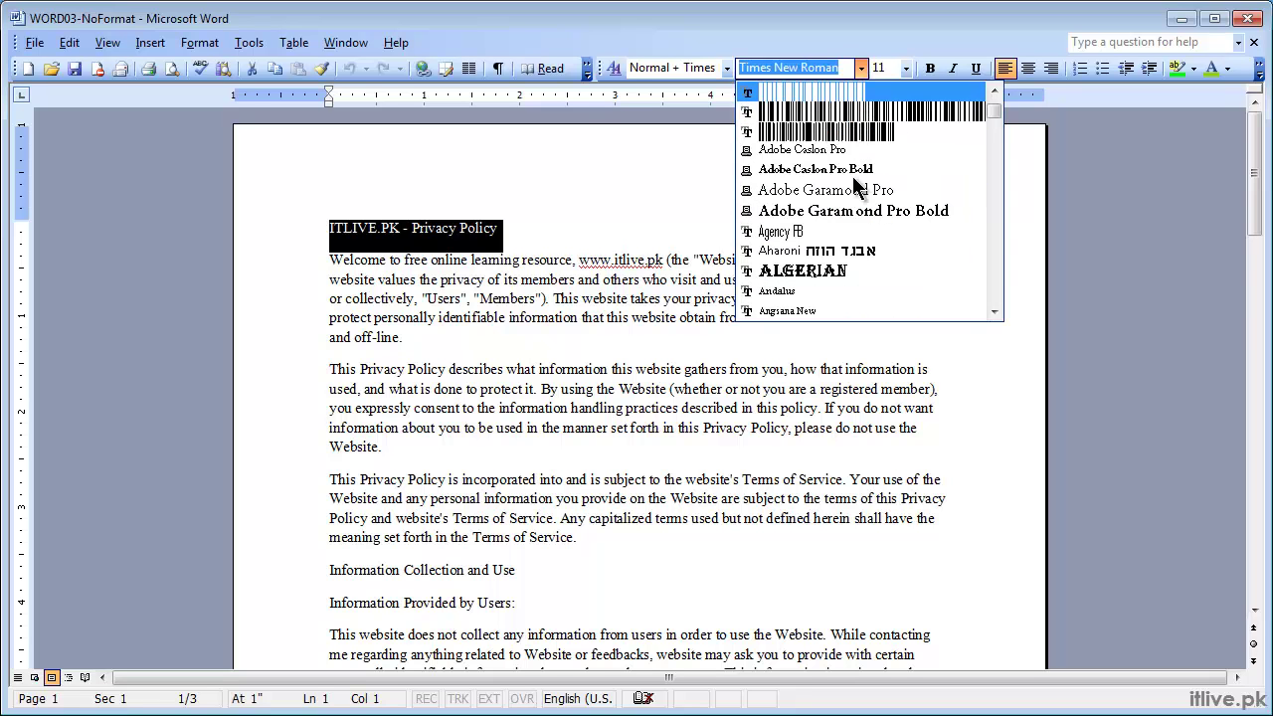
scroll(853, 189, down, 2)
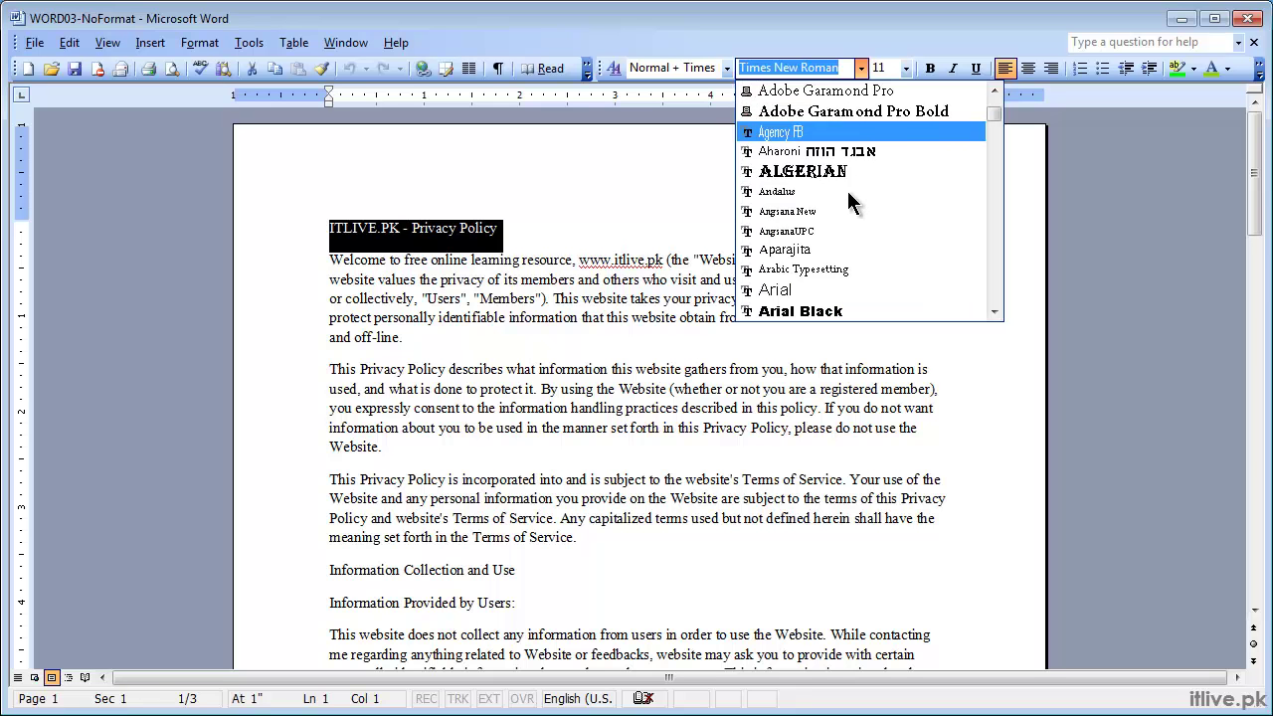
scroll(816, 284, down, 1)
scroll(815, 285, up, 2)
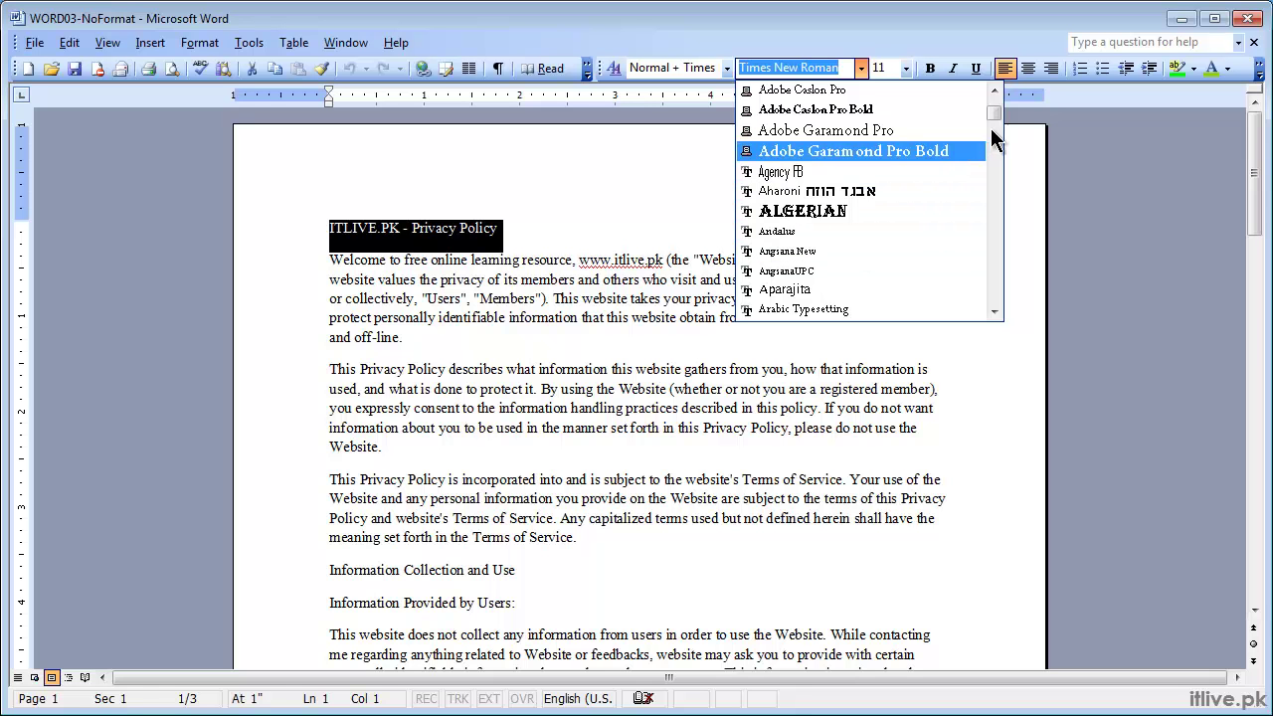
mouse_move(995, 115)
mouse_down()
mouse_move(999, 150)
mouse_move(997, 103)
mouse_up()
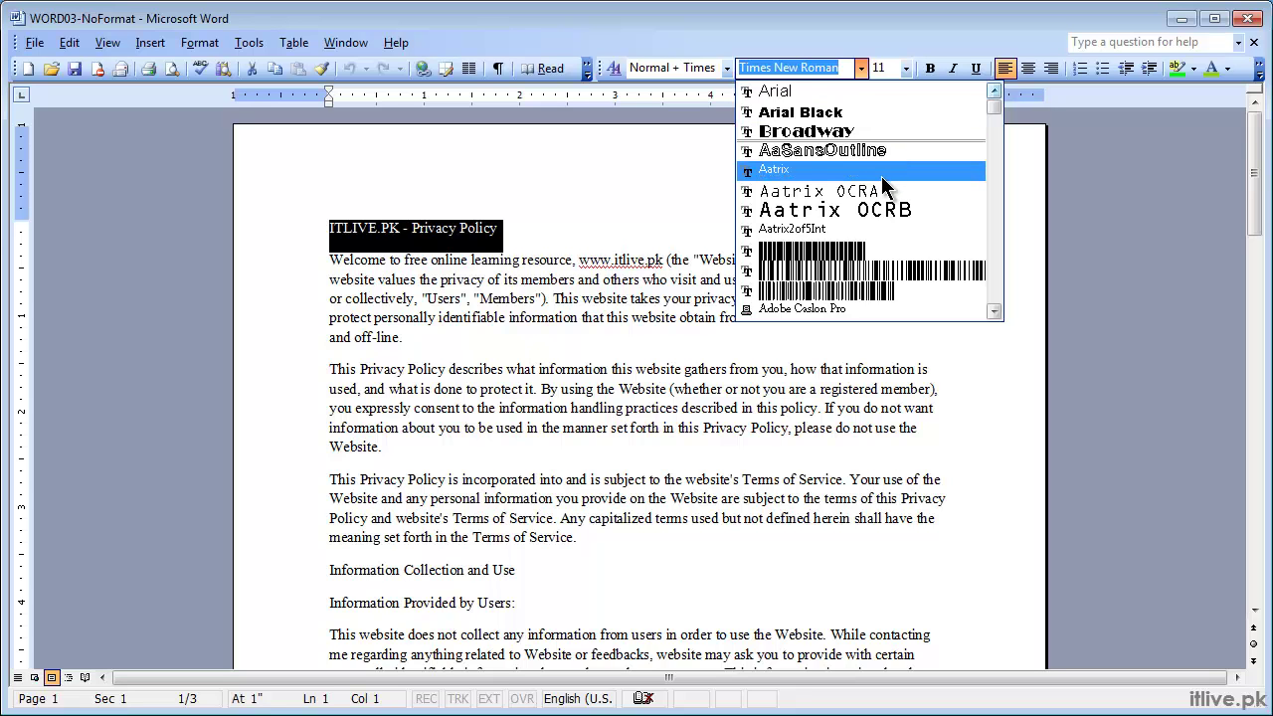
click(822, 115)
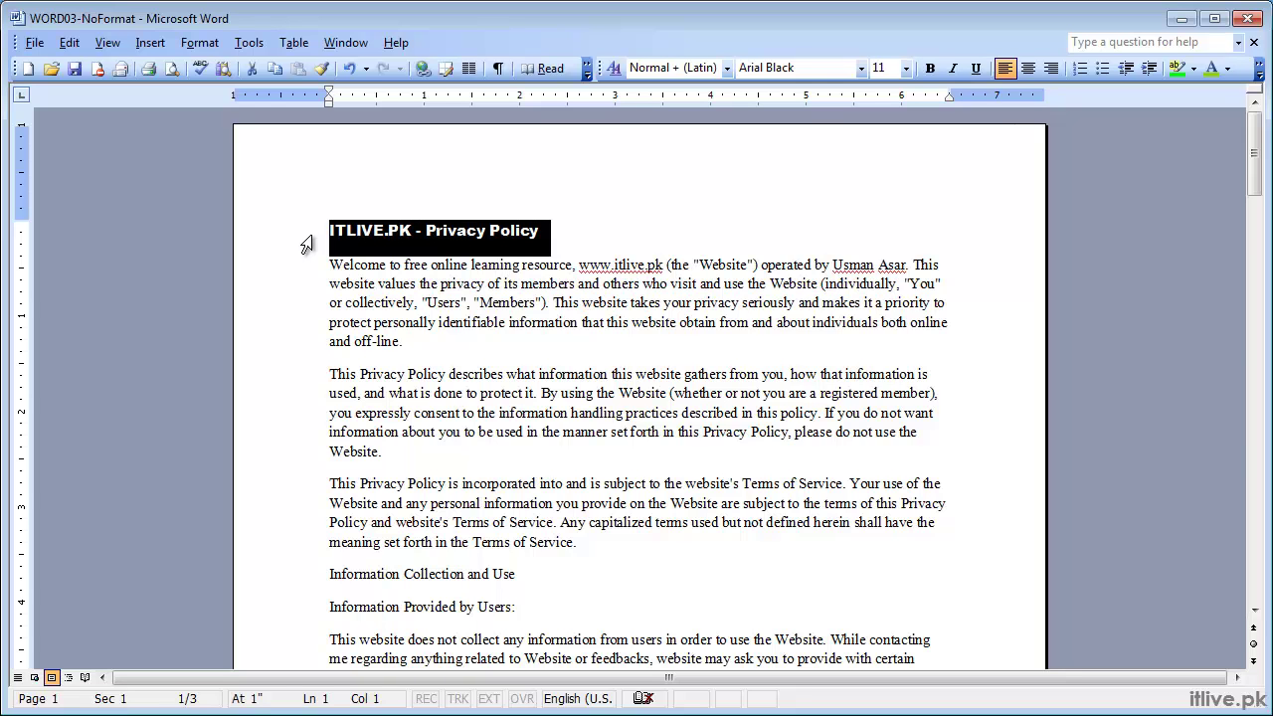
Change the font of the "Information Collection and Use" heading to Arial.
click(274, 581)
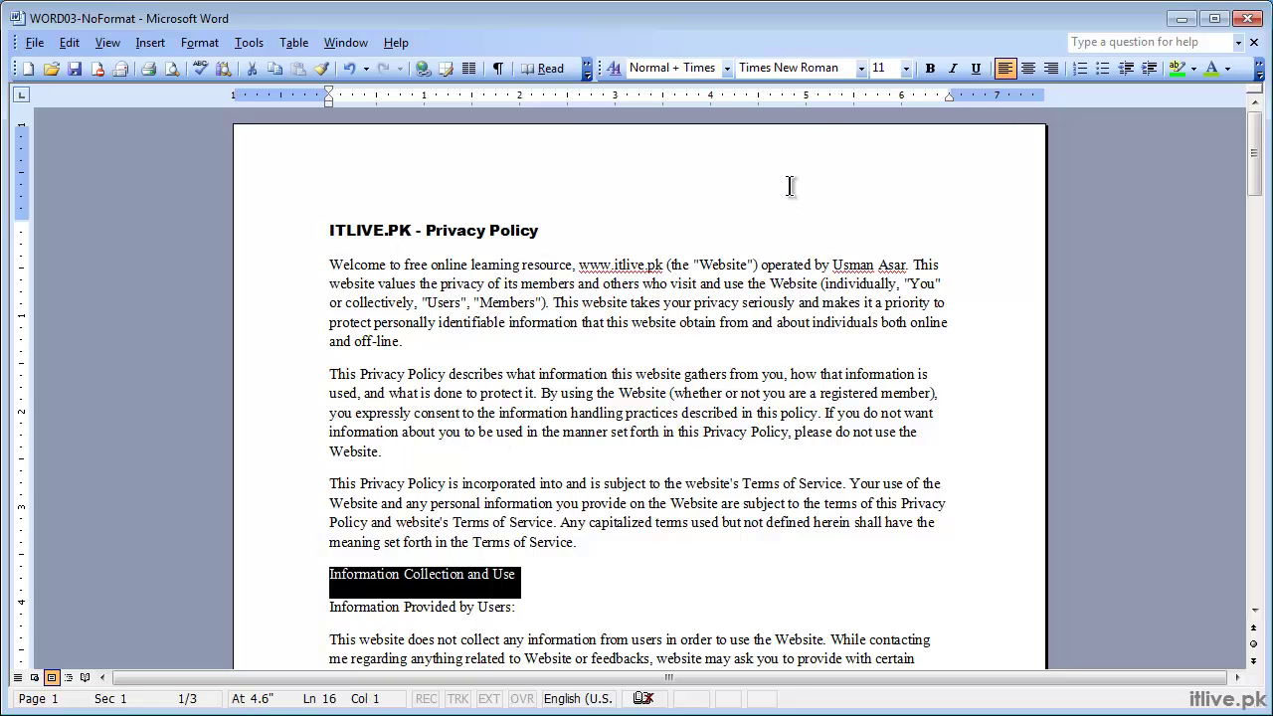
click(842, 70)
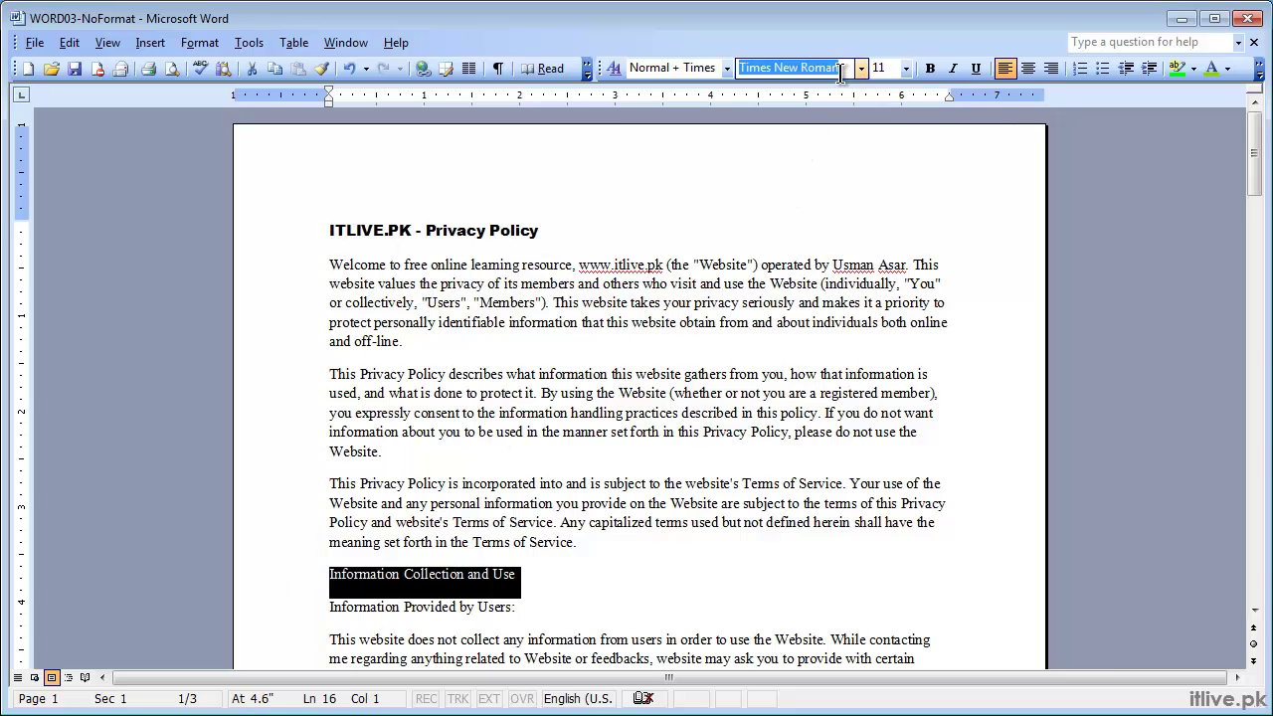
text(Ari)
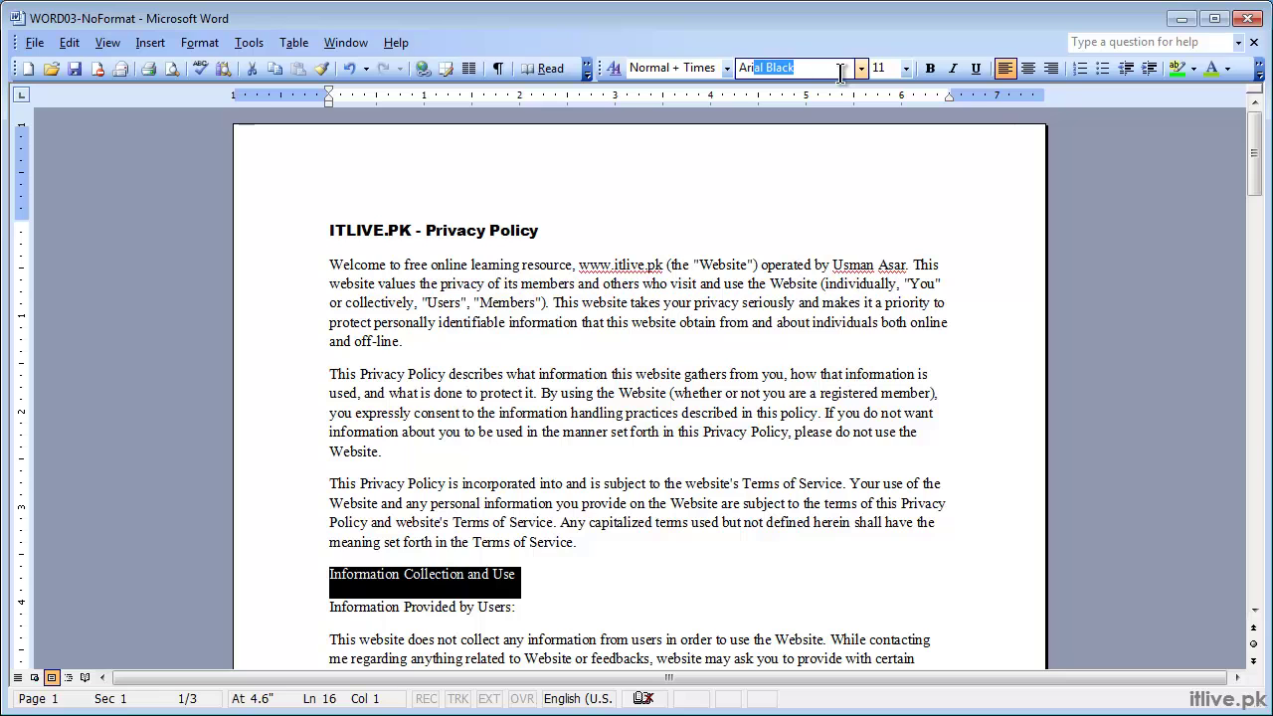
text(al)
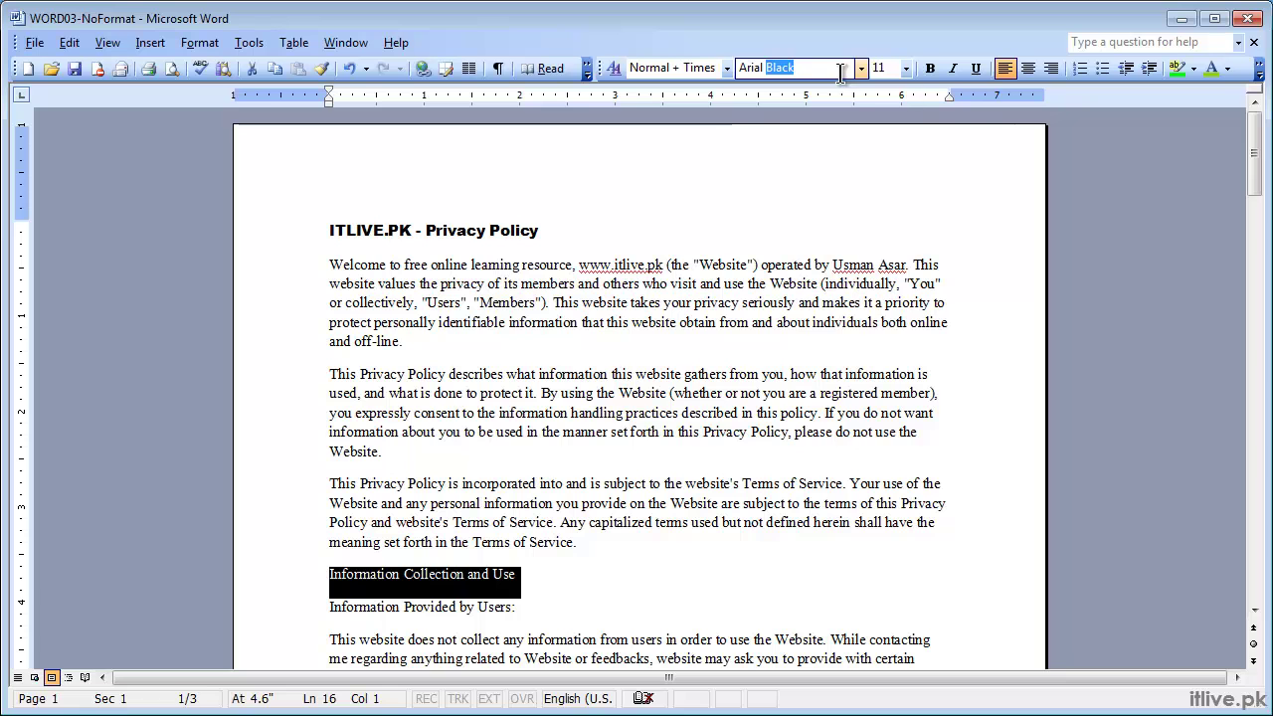
click(862, 70)
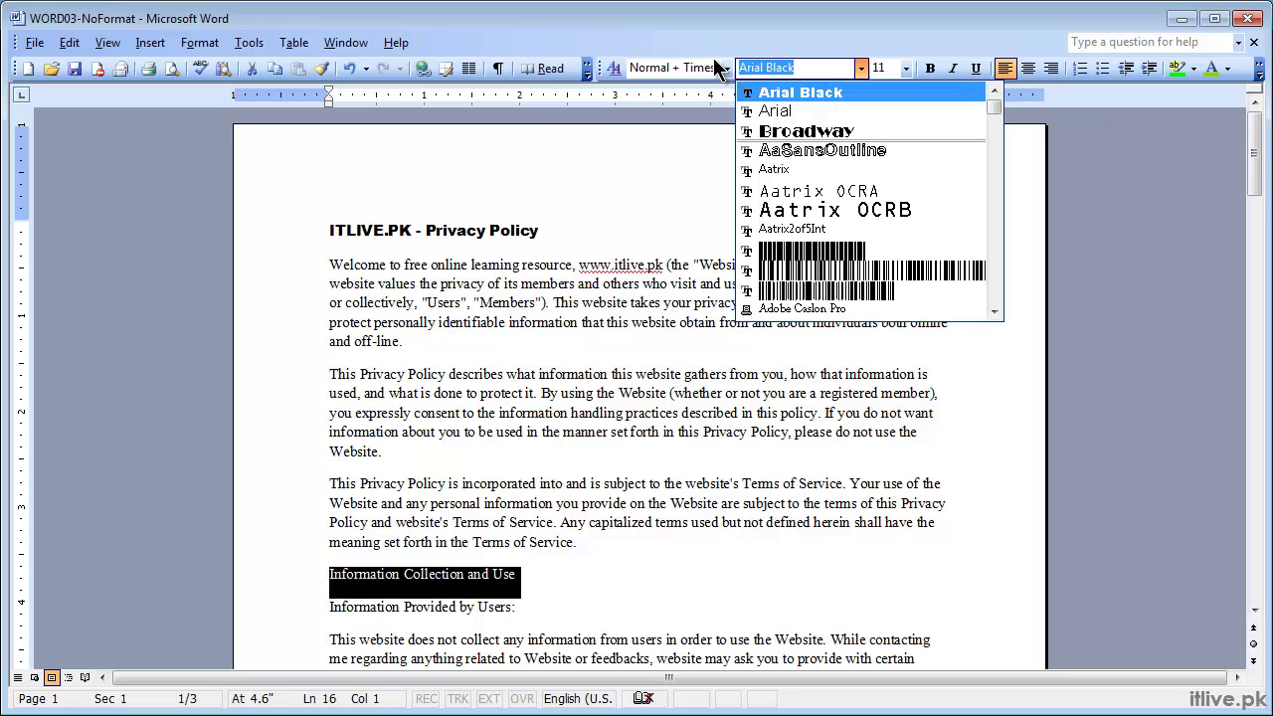
text(Arial)
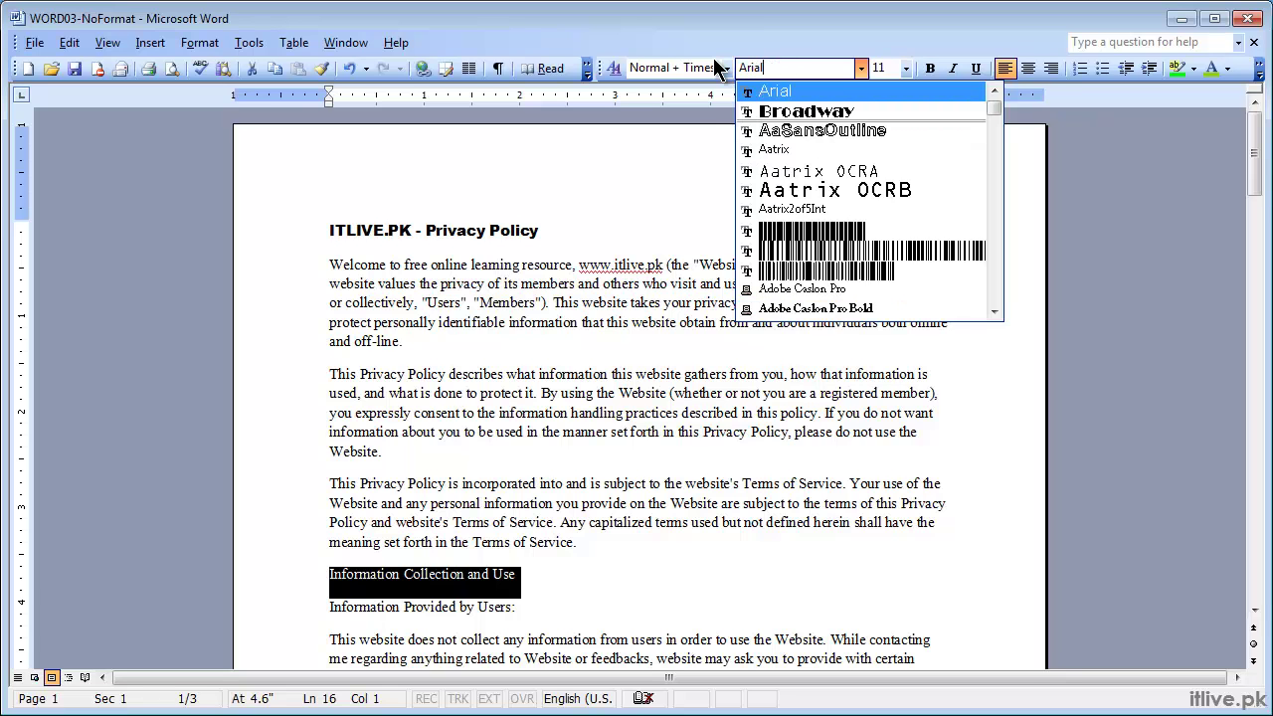
key(Return)
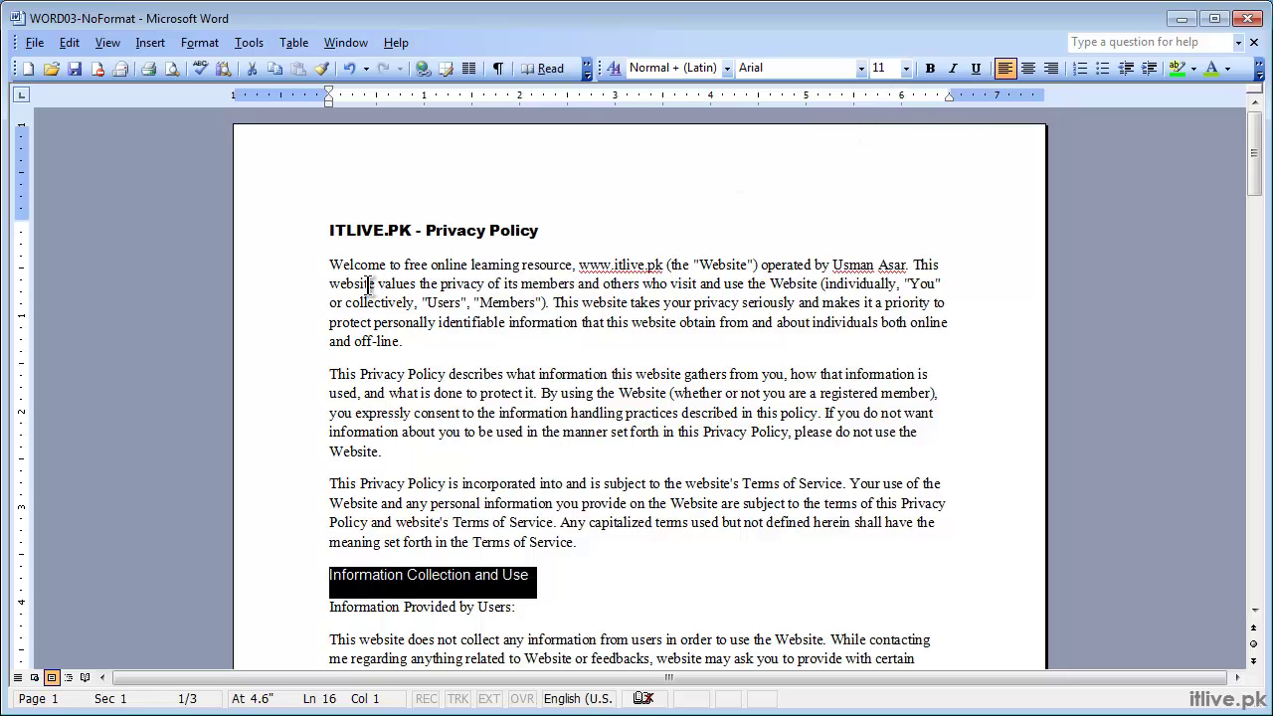
Set the font size of the "ITLIVE.PK - Privacy Policy" title to 20.
click(267, 246)
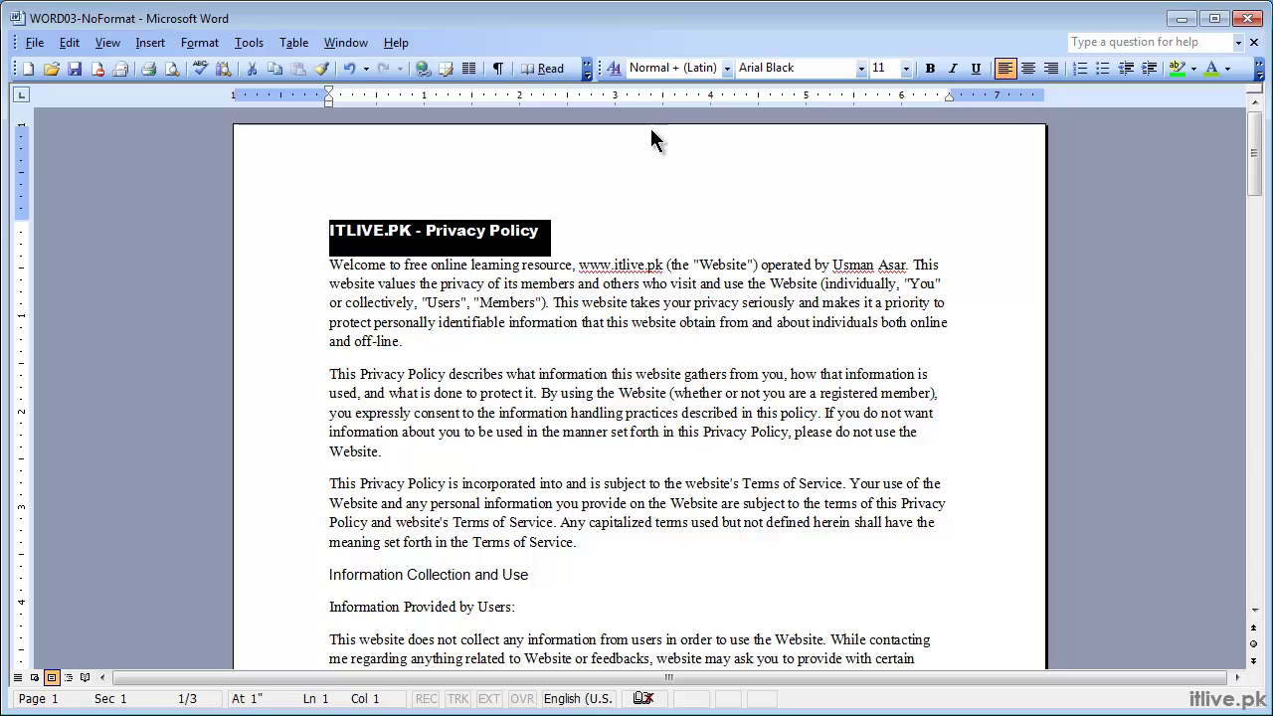
click(906, 67)
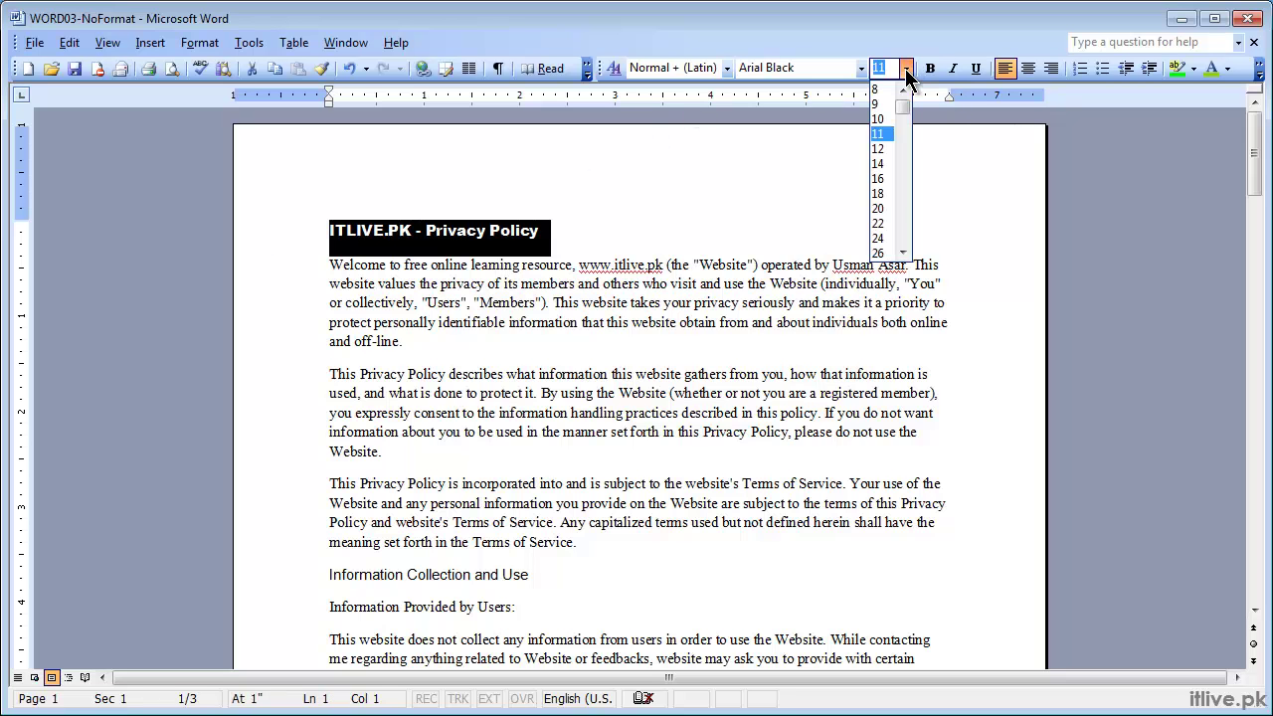
click(881, 210)
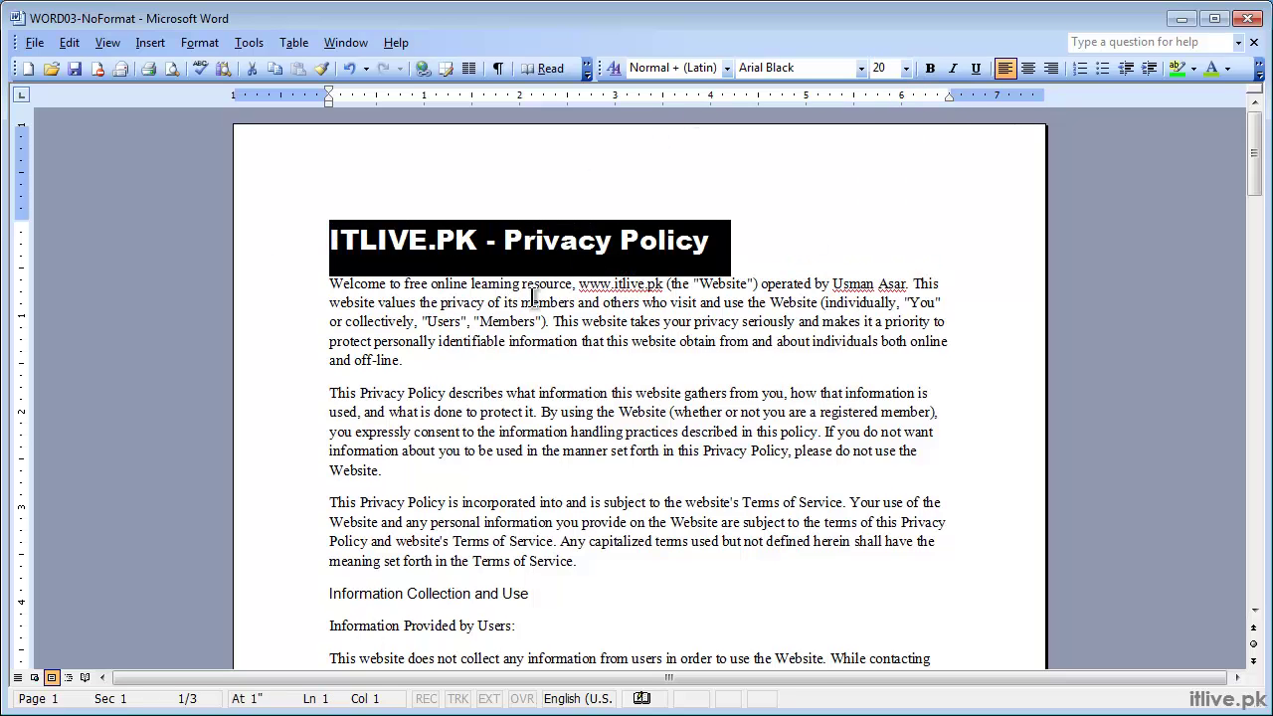
Set the font size of the "Information Collection and Use" heading to 20.
click(260, 604)
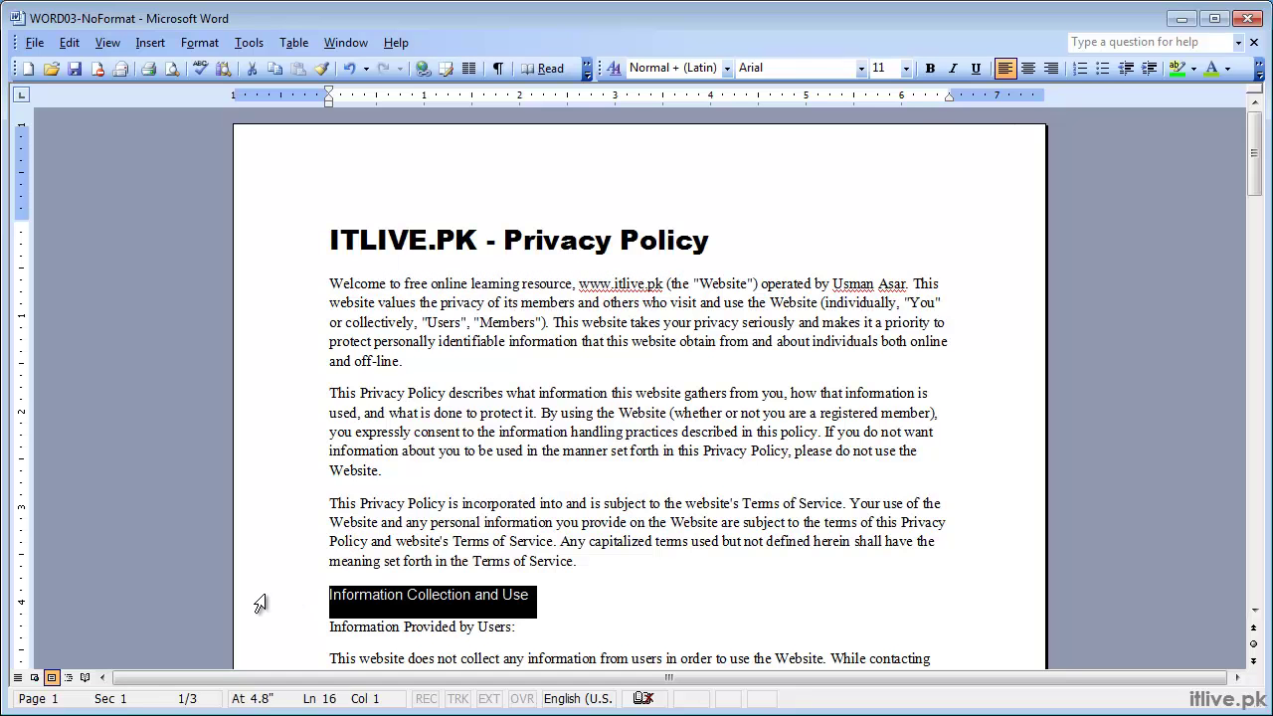
click(906, 68)
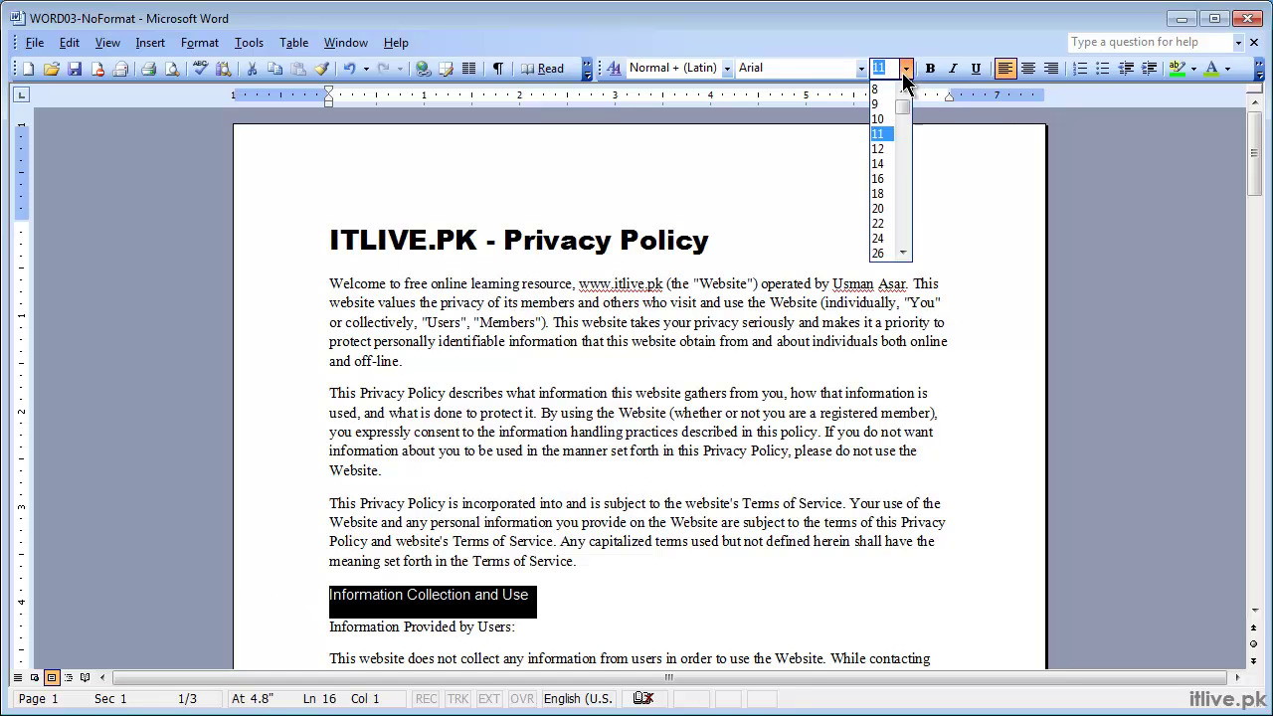
click(879, 208)
click(838, 248)
scroll(604, 307, down, 1)
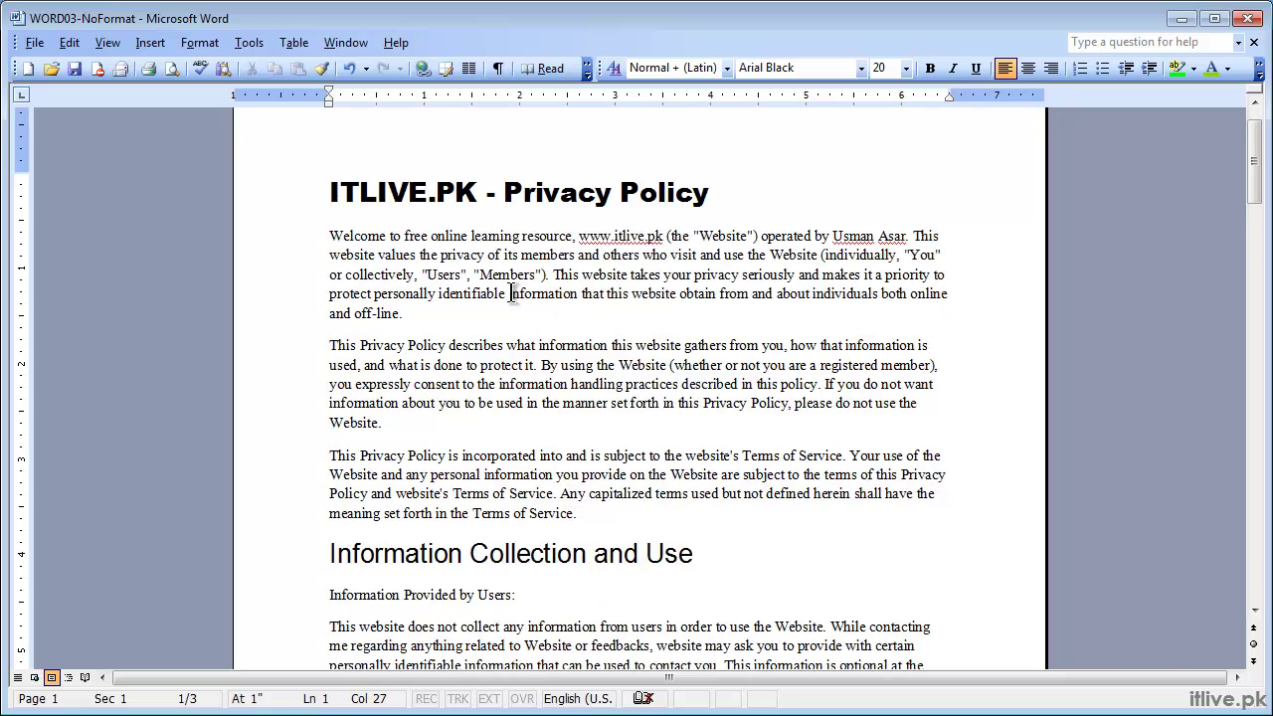
click(255, 204)
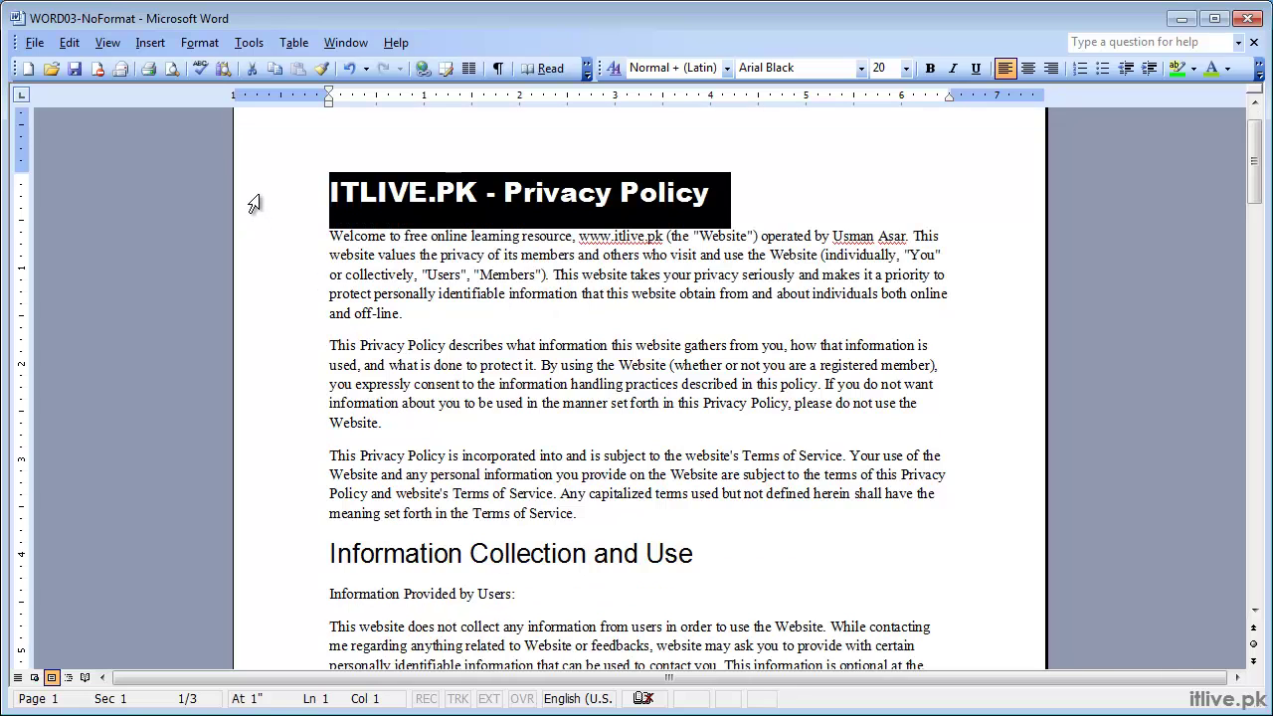
drag(356, 277, 375, 294)
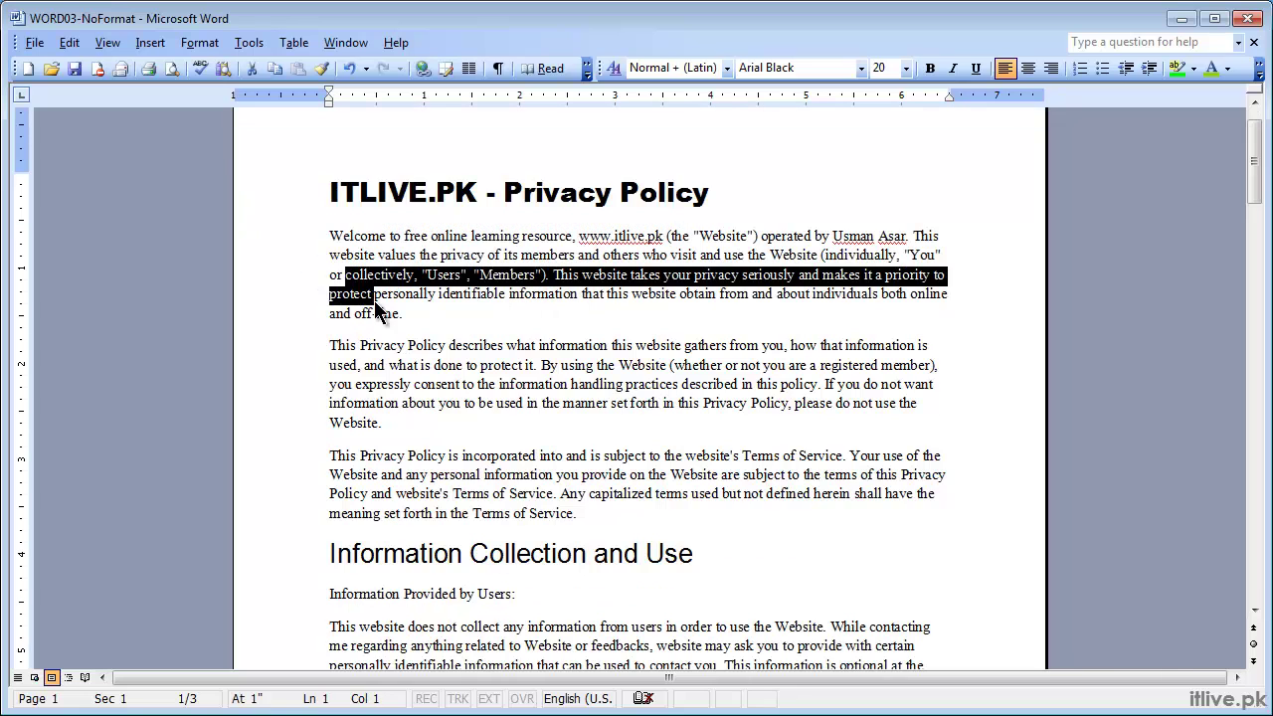
click(258, 563)
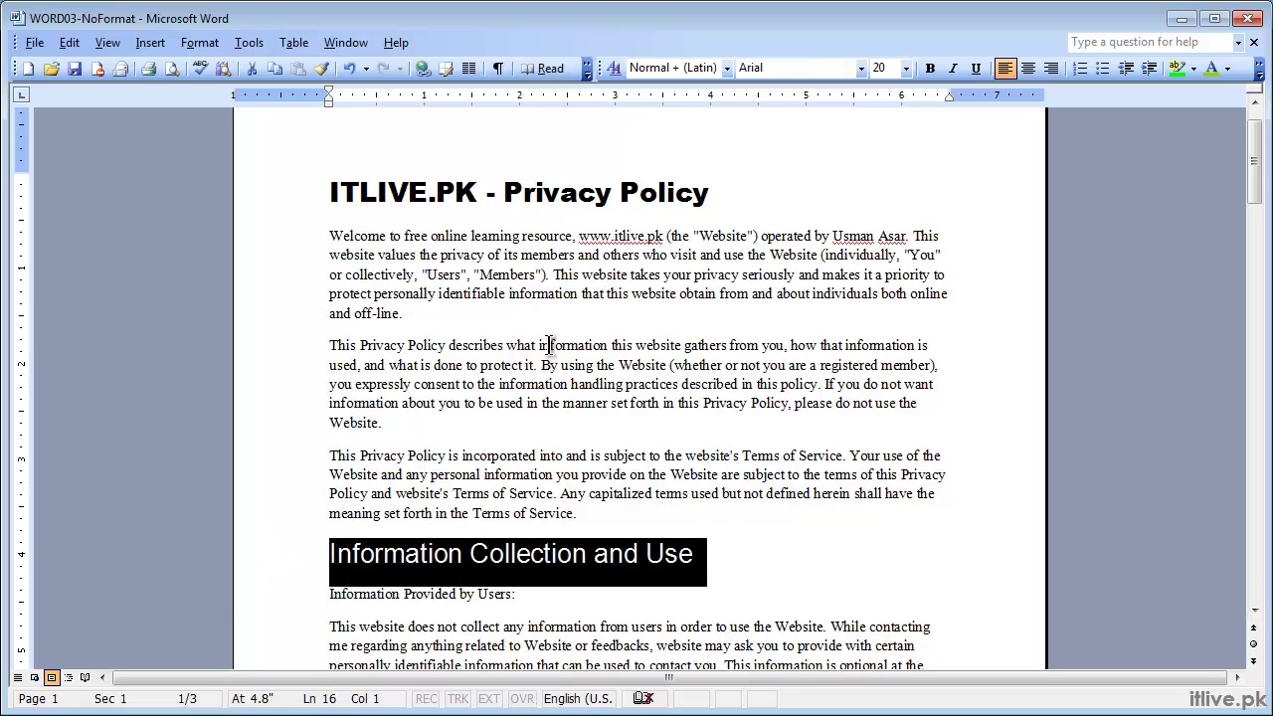
click(281, 204)
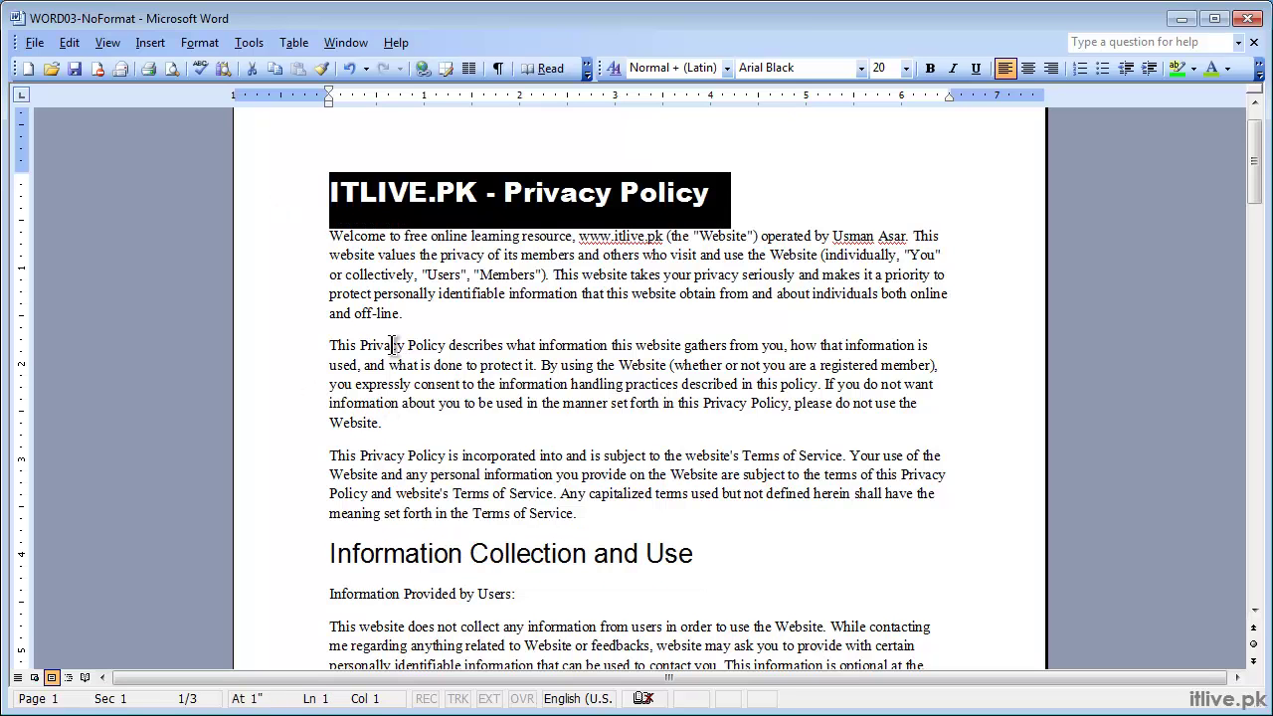
drag(395, 348, 453, 372)
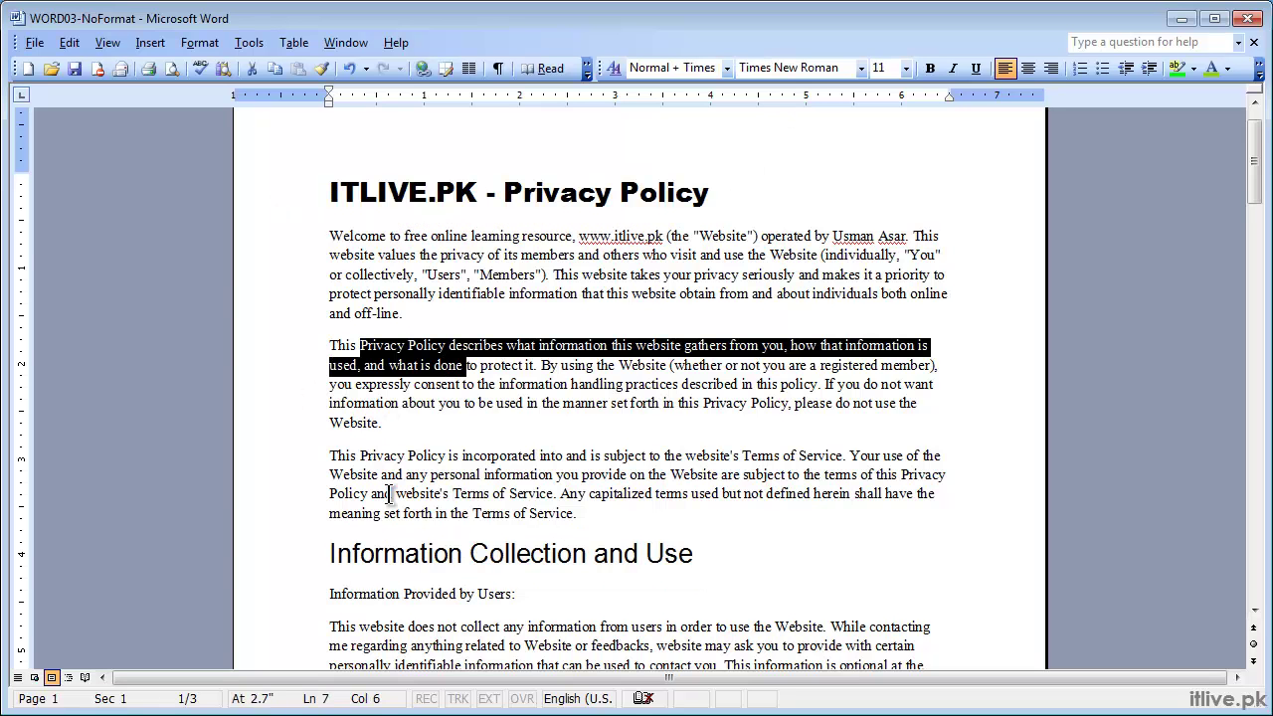
click(280, 565)
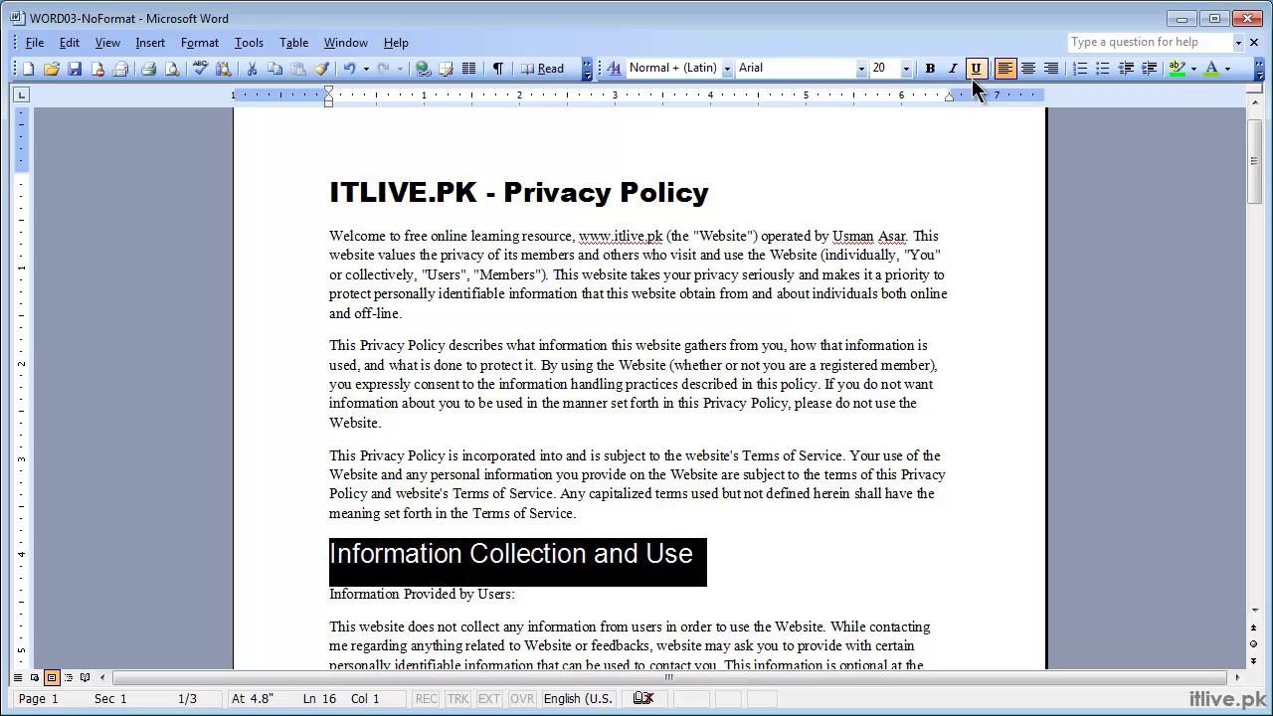
click(598, 275)
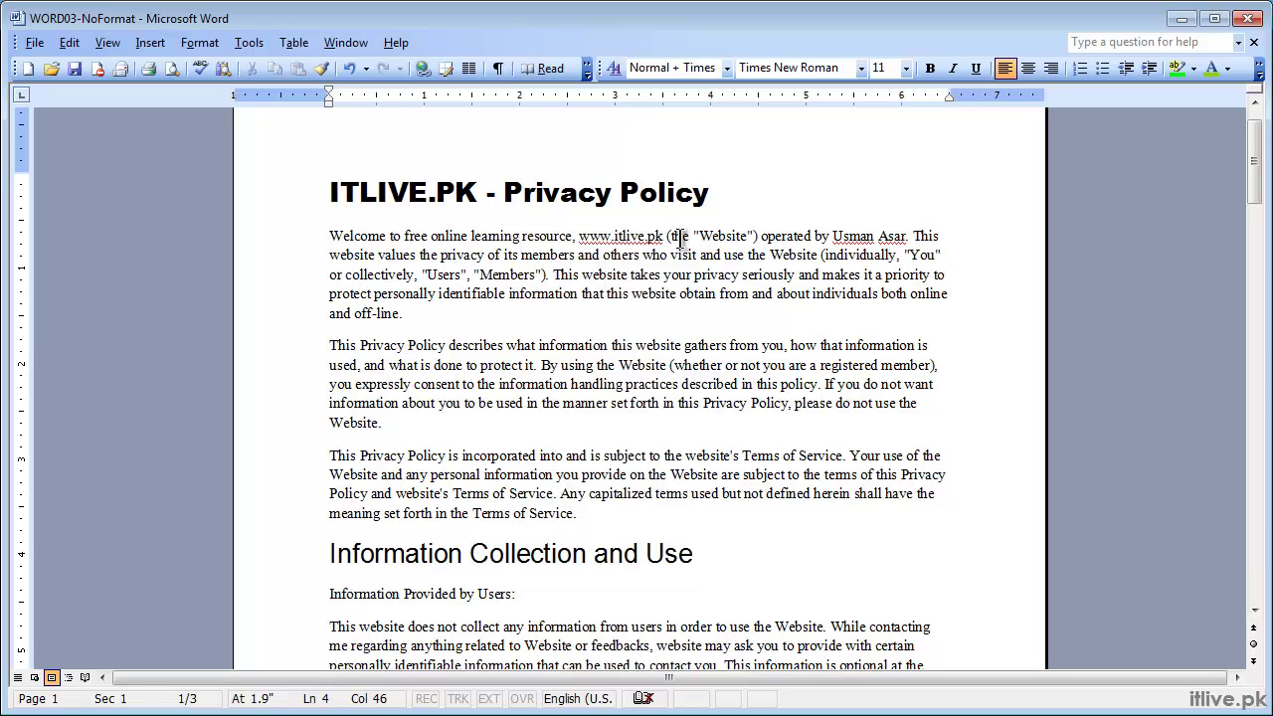
drag(904, 236, 859, 239)
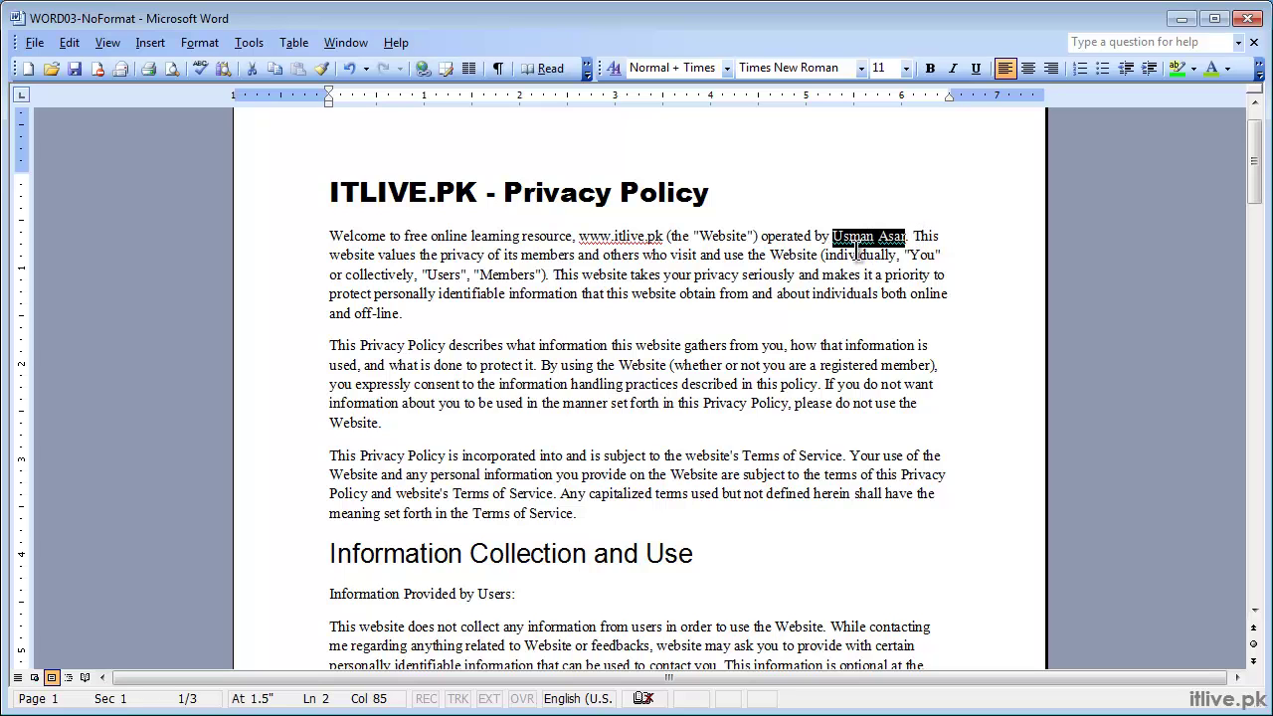
click(938, 73)
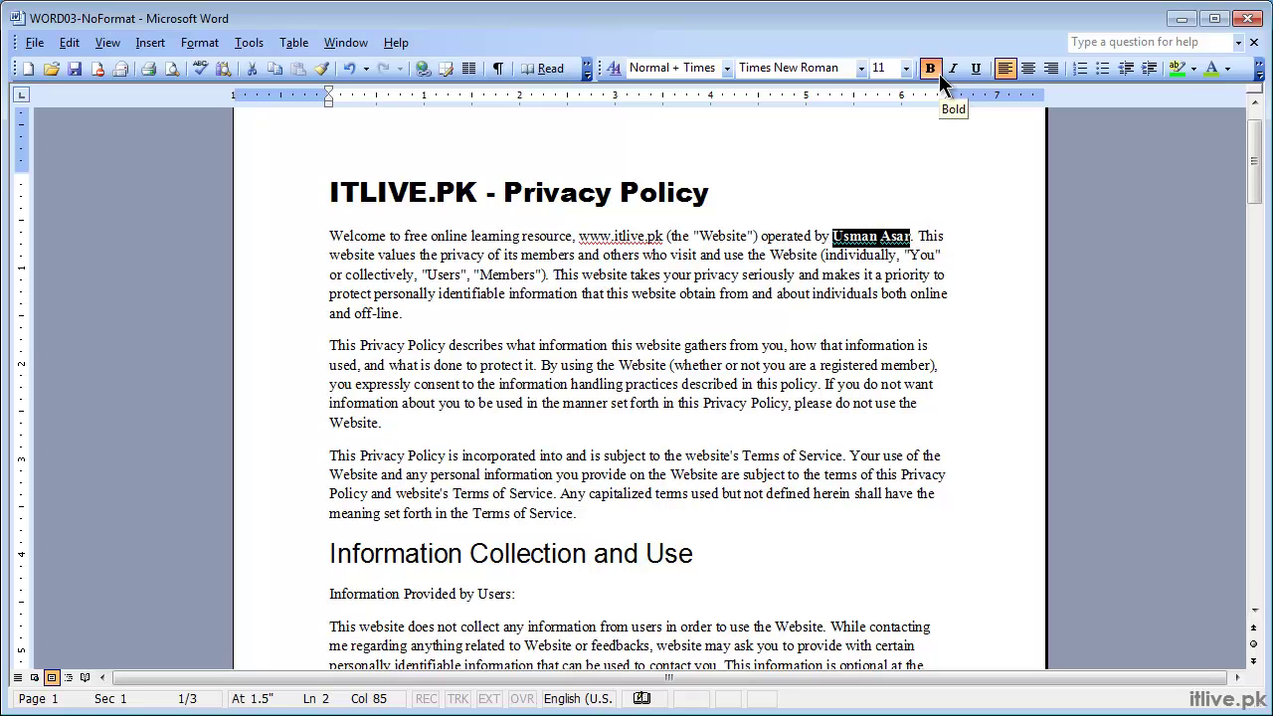
click(904, 256)
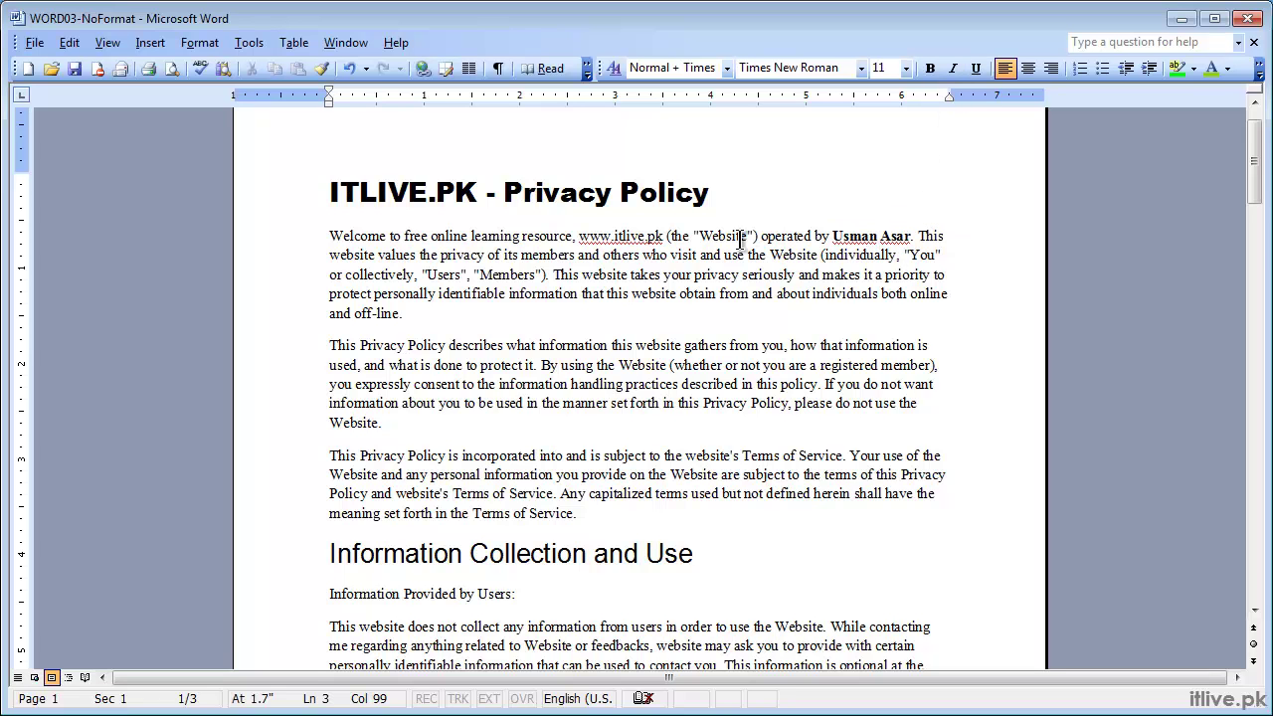
drag(664, 237, 579, 237)
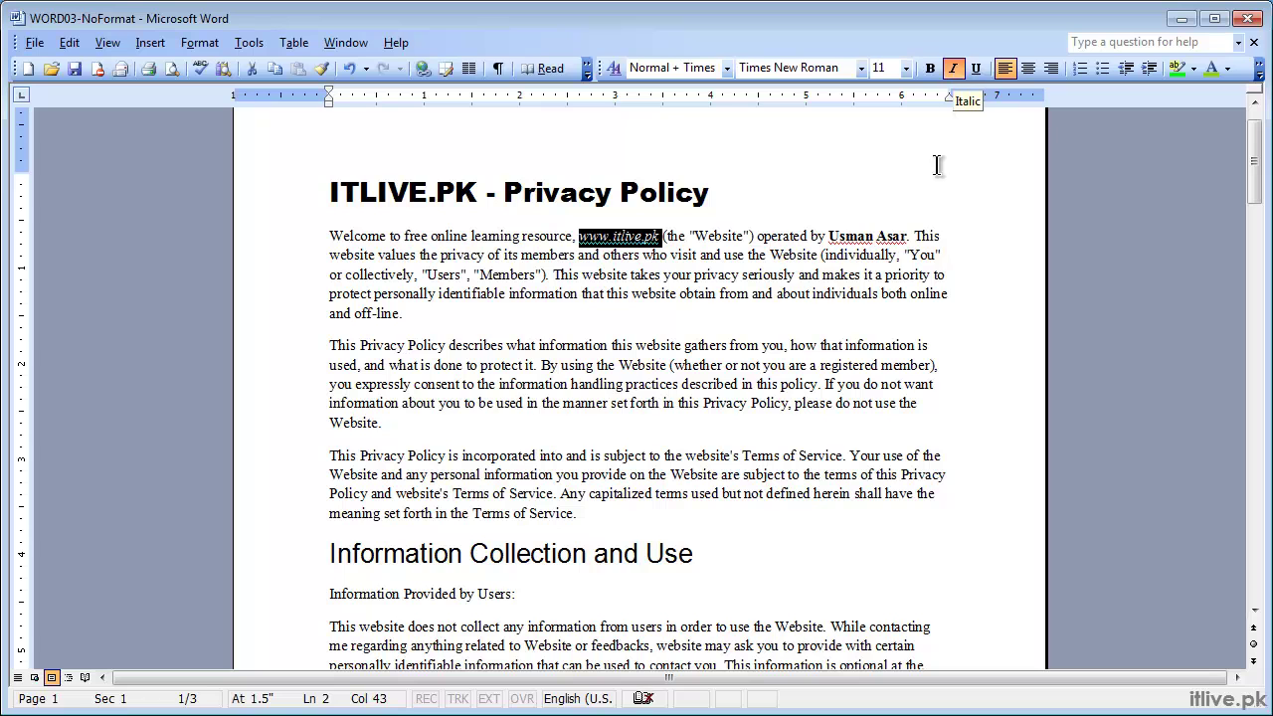
click(767, 296)
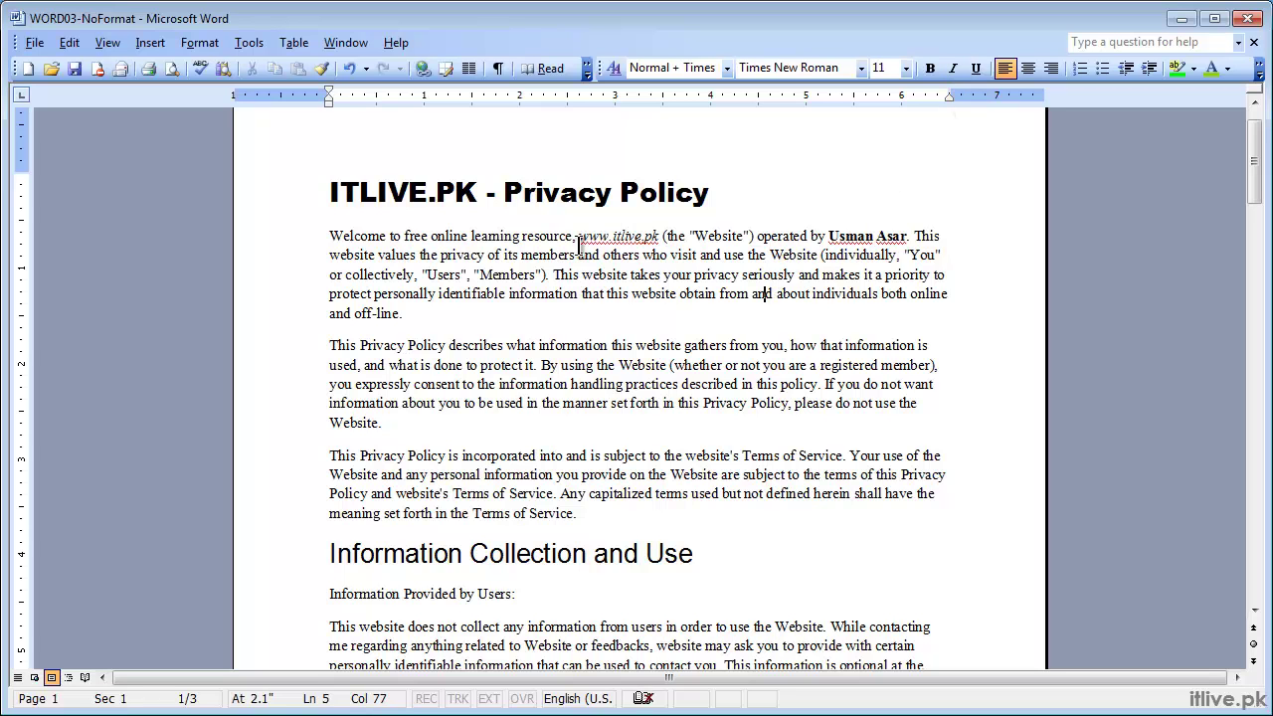
drag(581, 236, 658, 236)
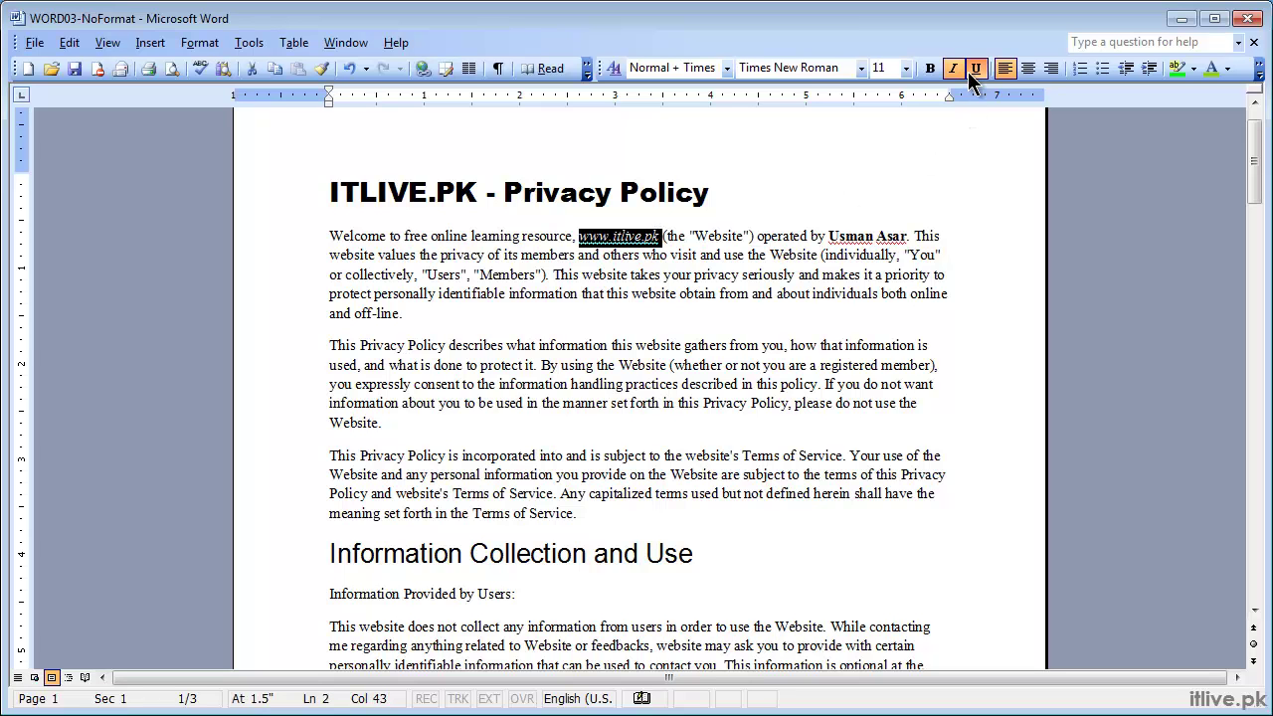
click(633, 295)
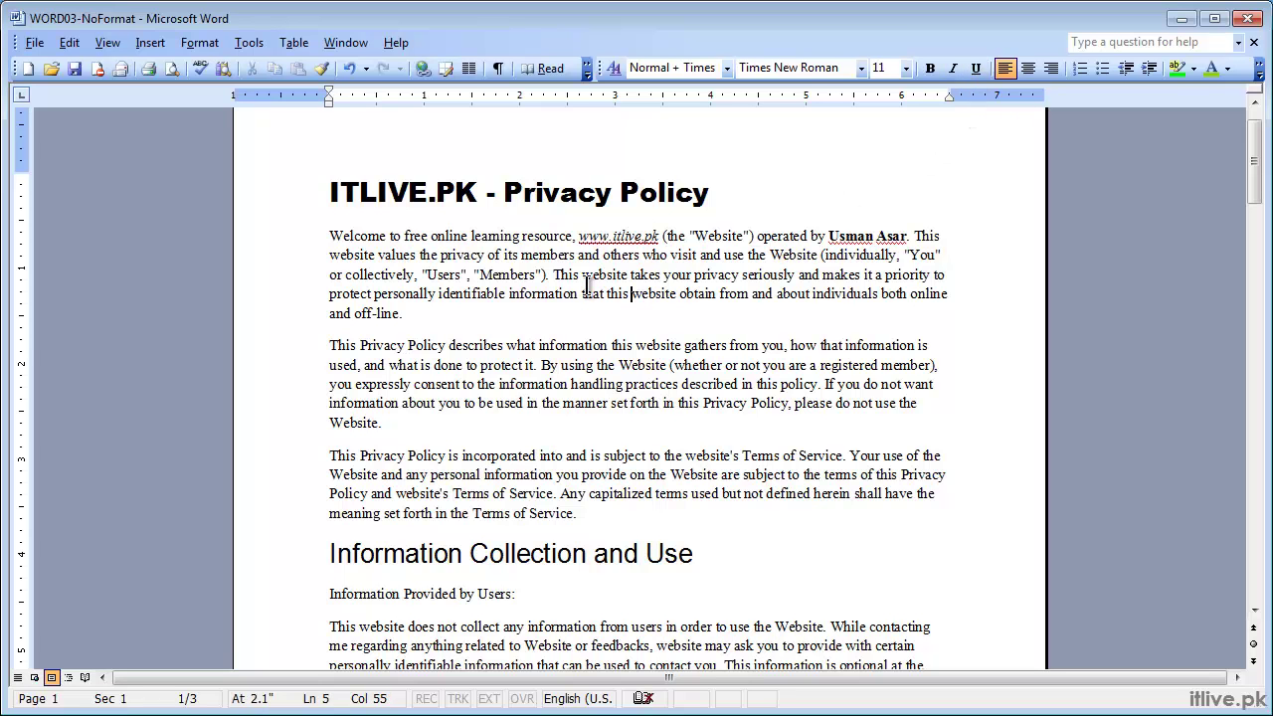
click(627, 235)
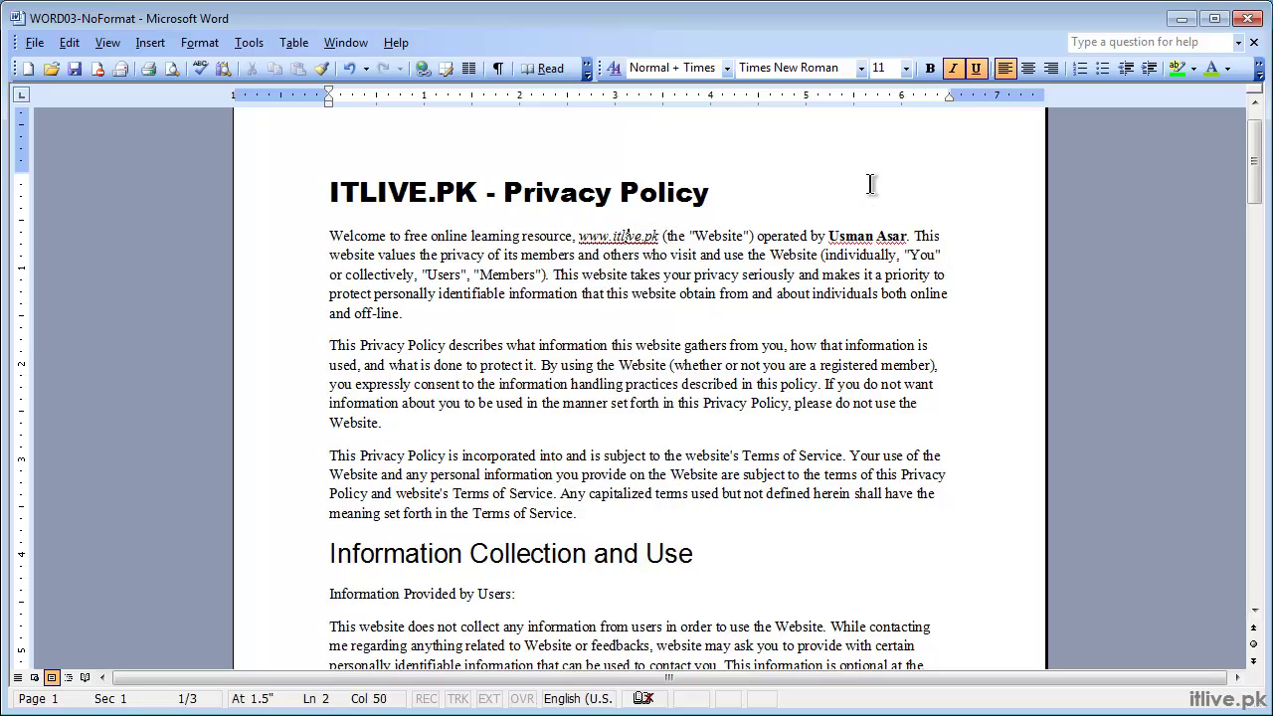
click(966, 77)
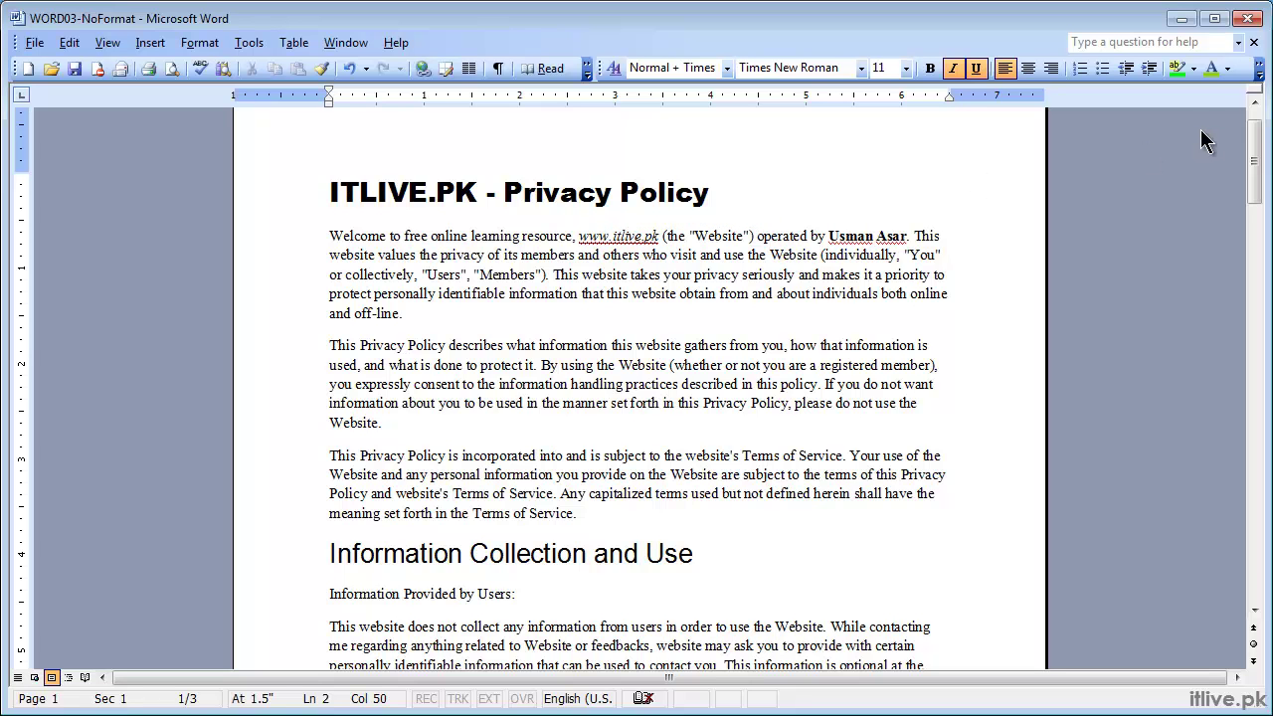
click(1260, 69)
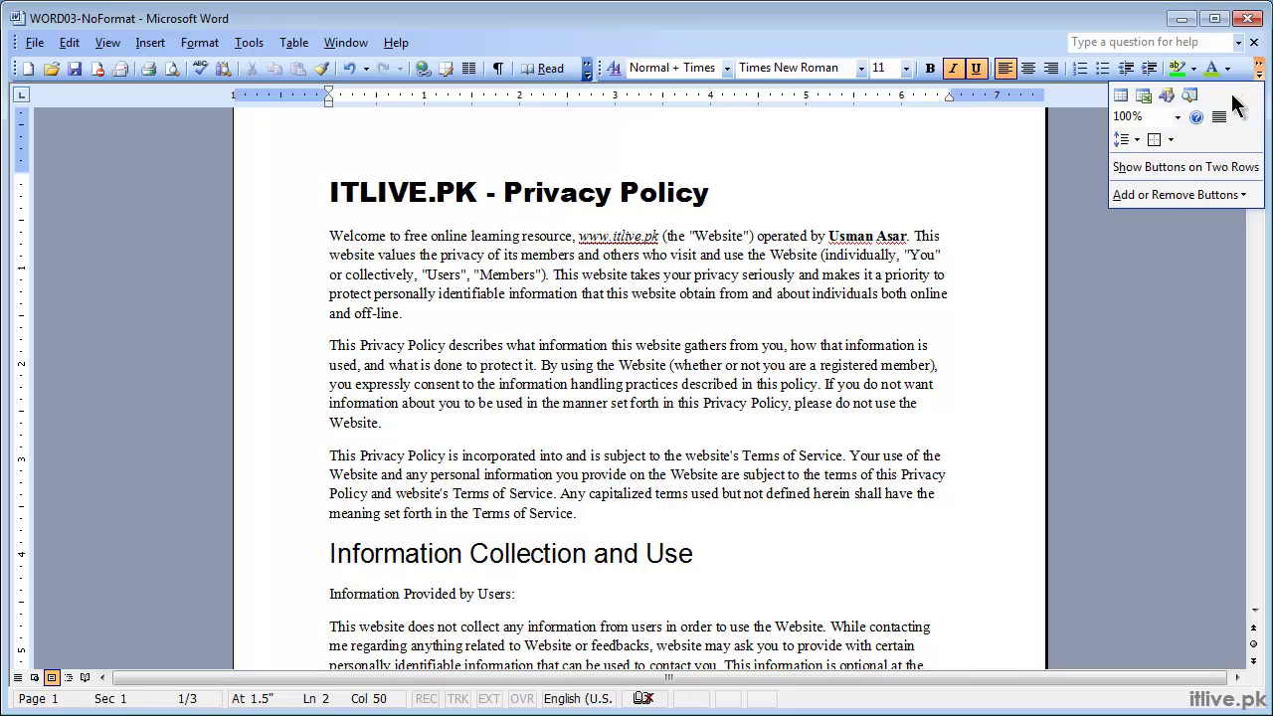
click(1227, 68)
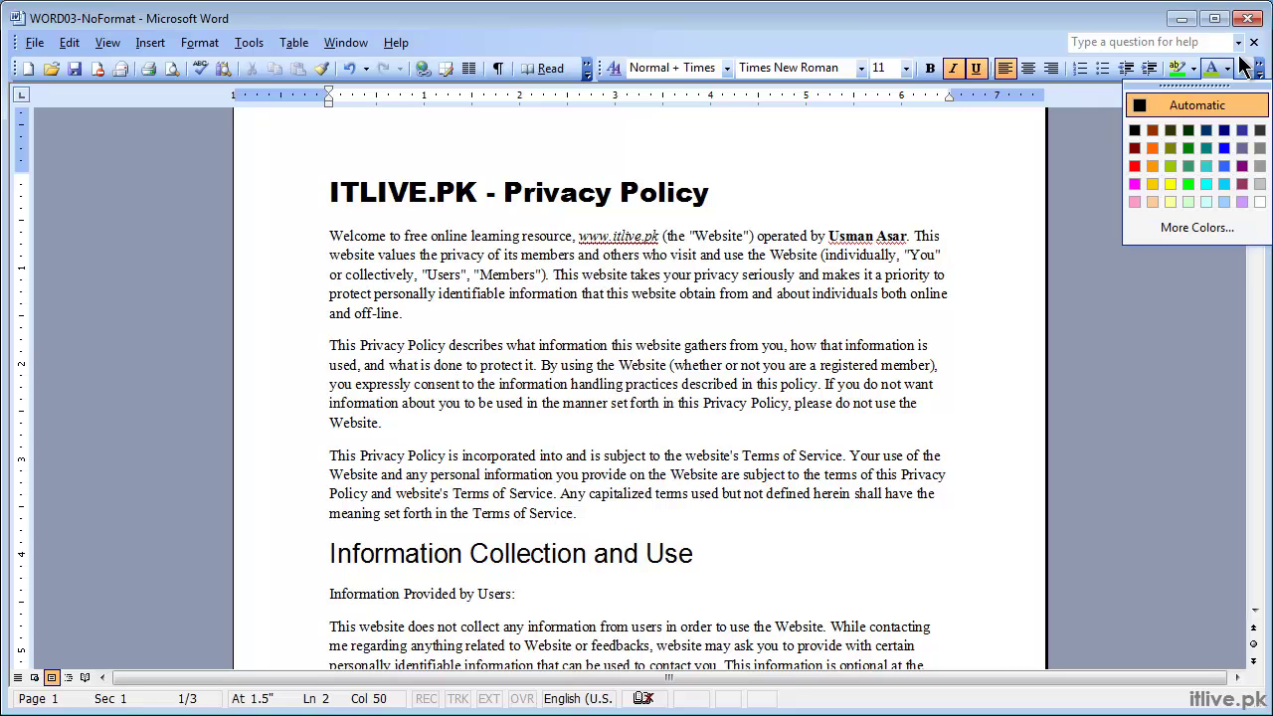
click(729, 256)
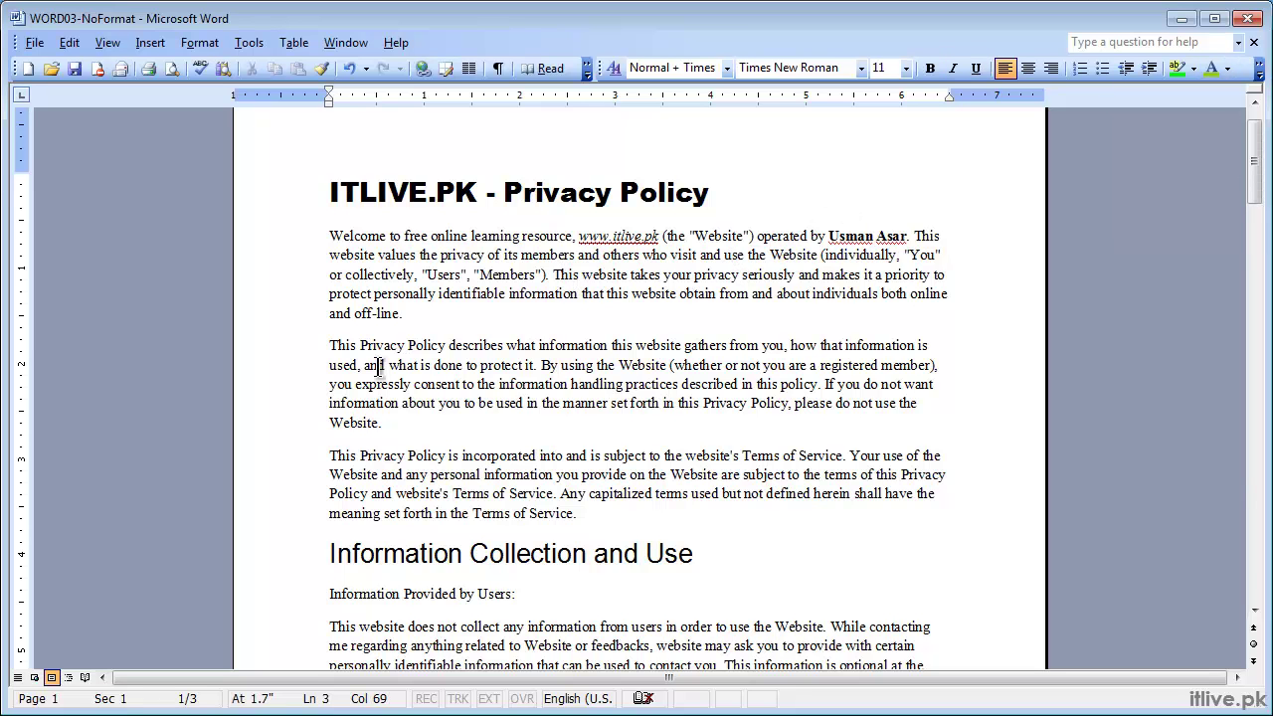
Select the first sentence of the second paragraph and examine the standard and custom font color choices without applying one.
drag(334, 344, 539, 368)
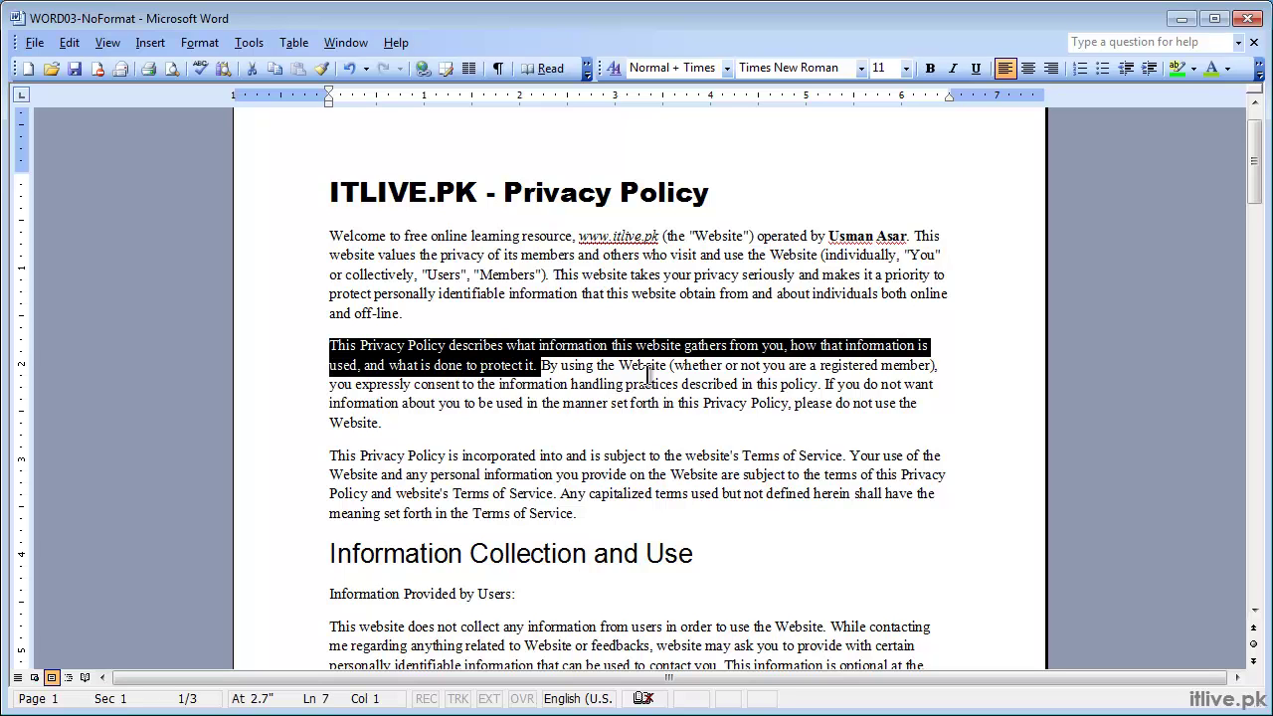
click(1229, 71)
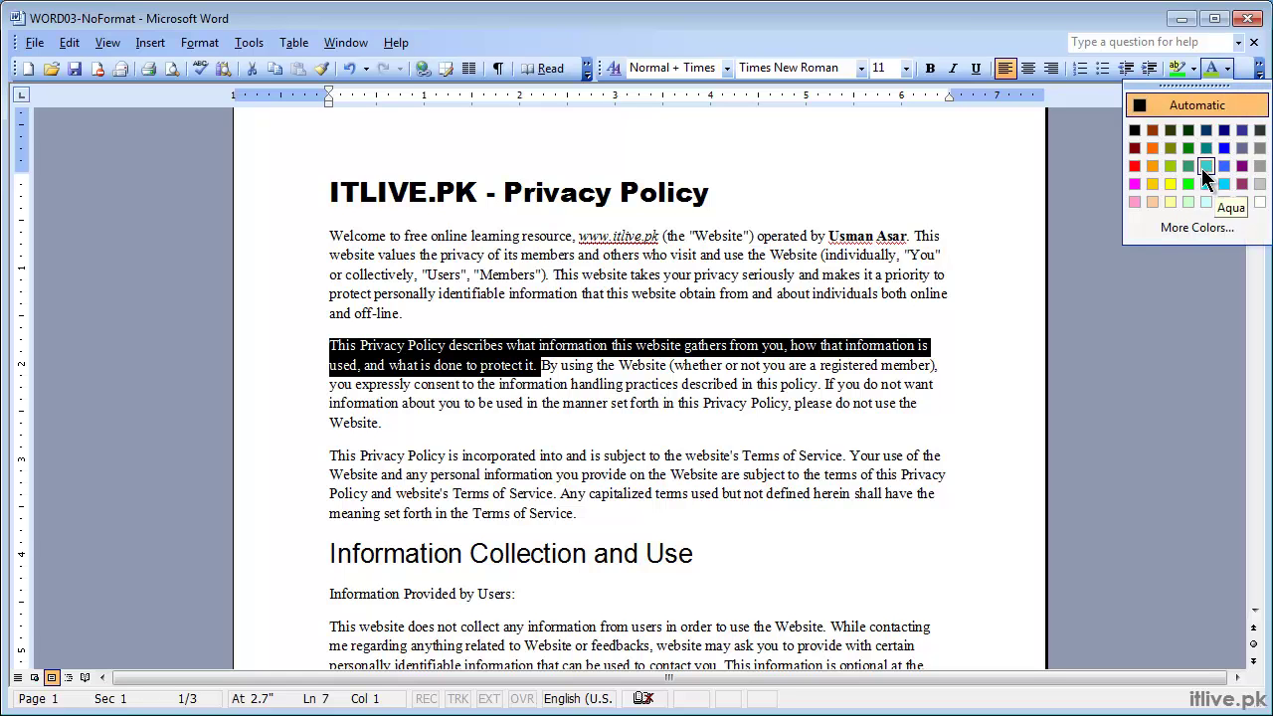
click(1177, 229)
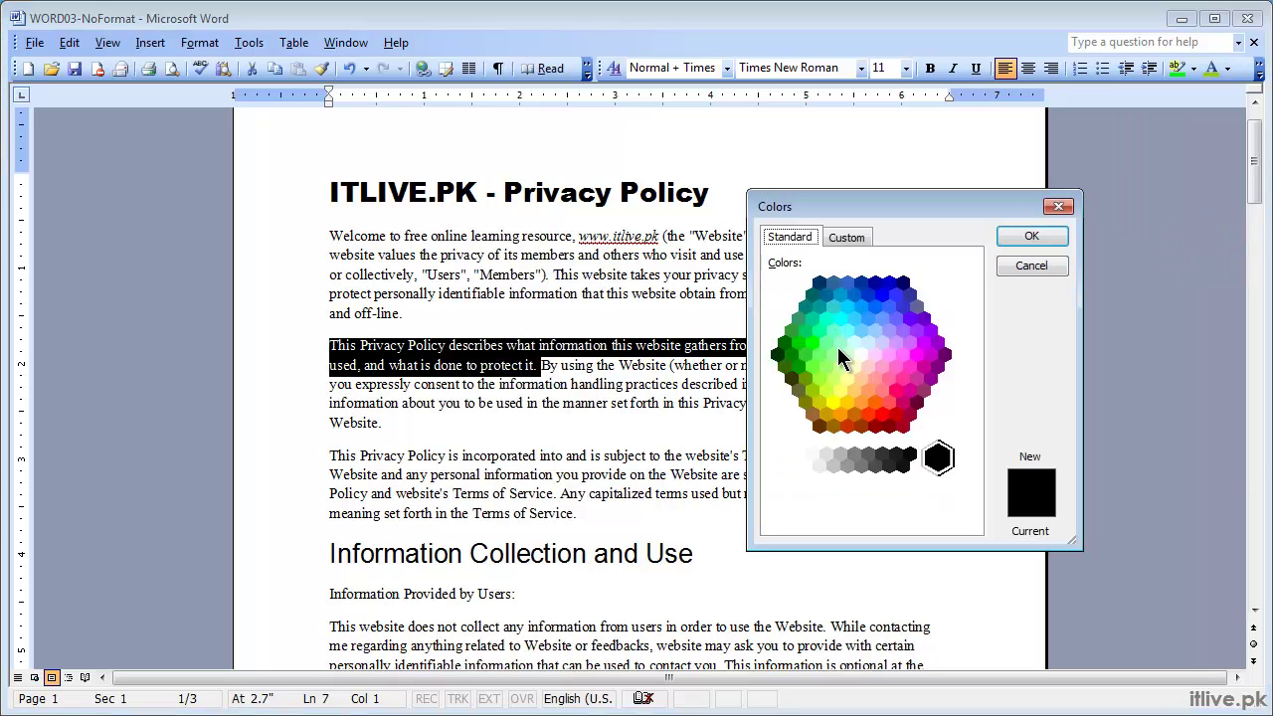
click(842, 237)
click(826, 299)
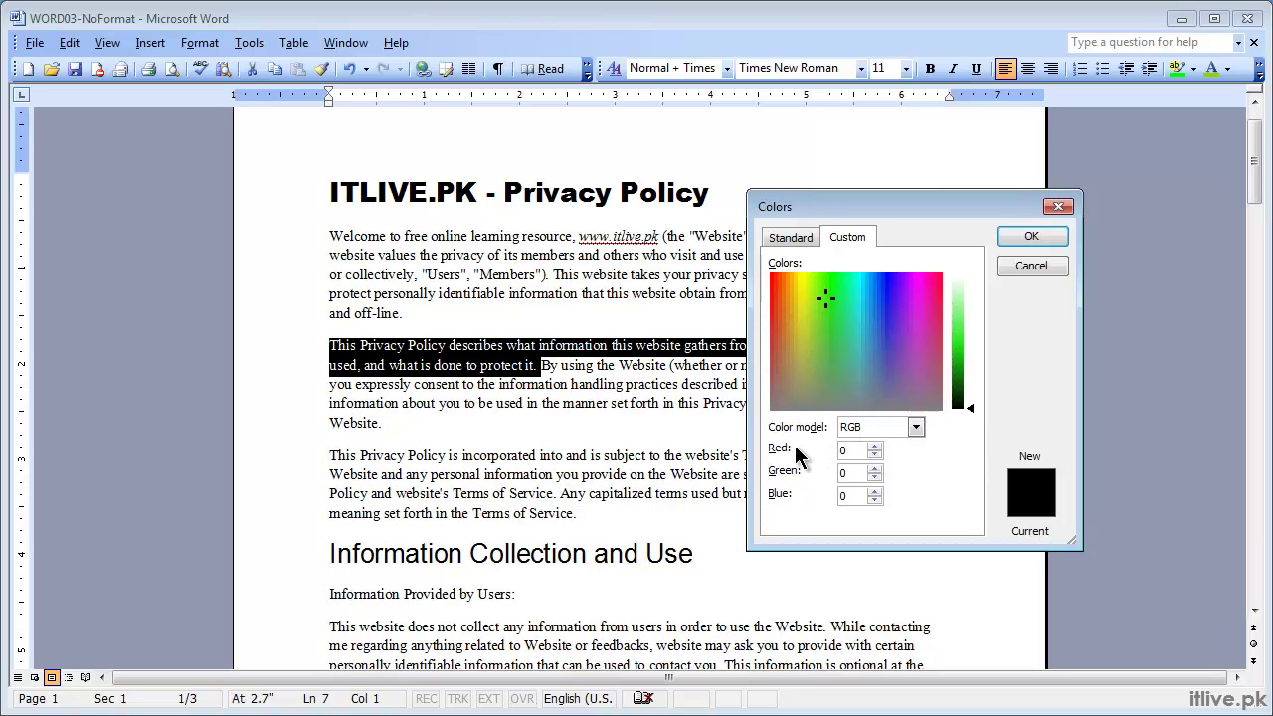
click(1024, 266)
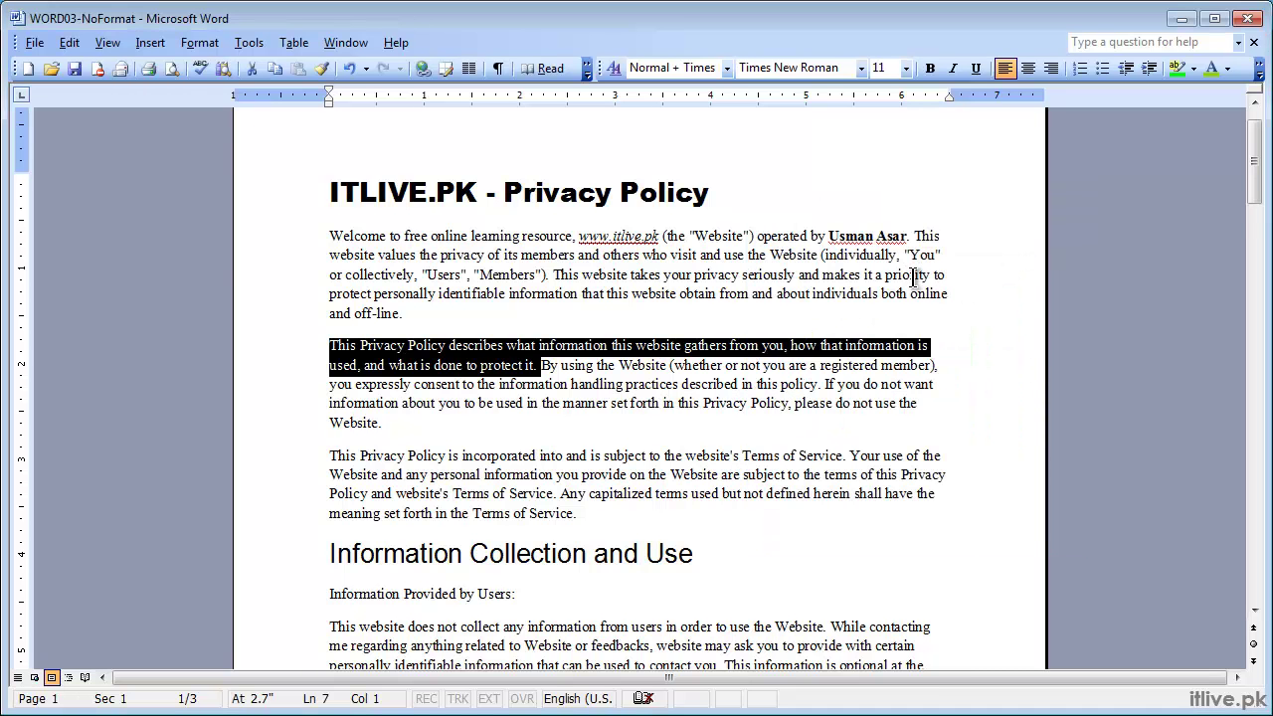
Set the font color of the second paragraph's first sentence to Lime.
click(1229, 69)
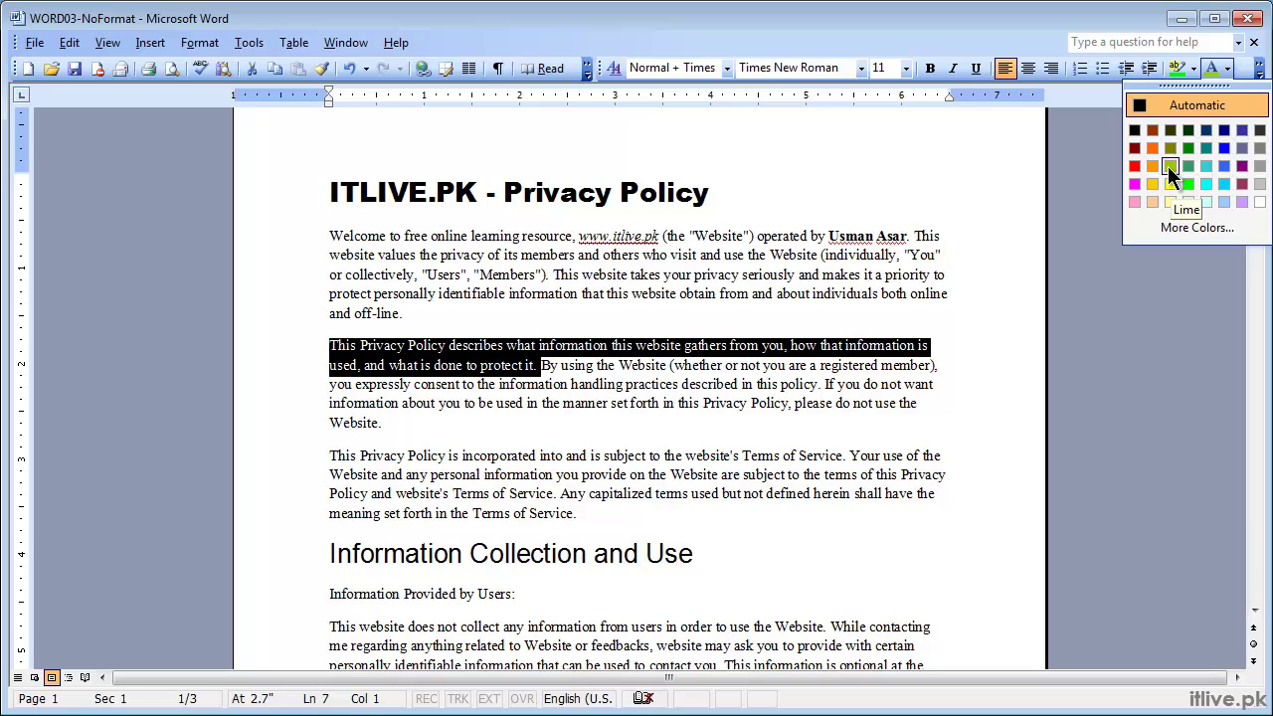
click(1168, 167)
click(928, 278)
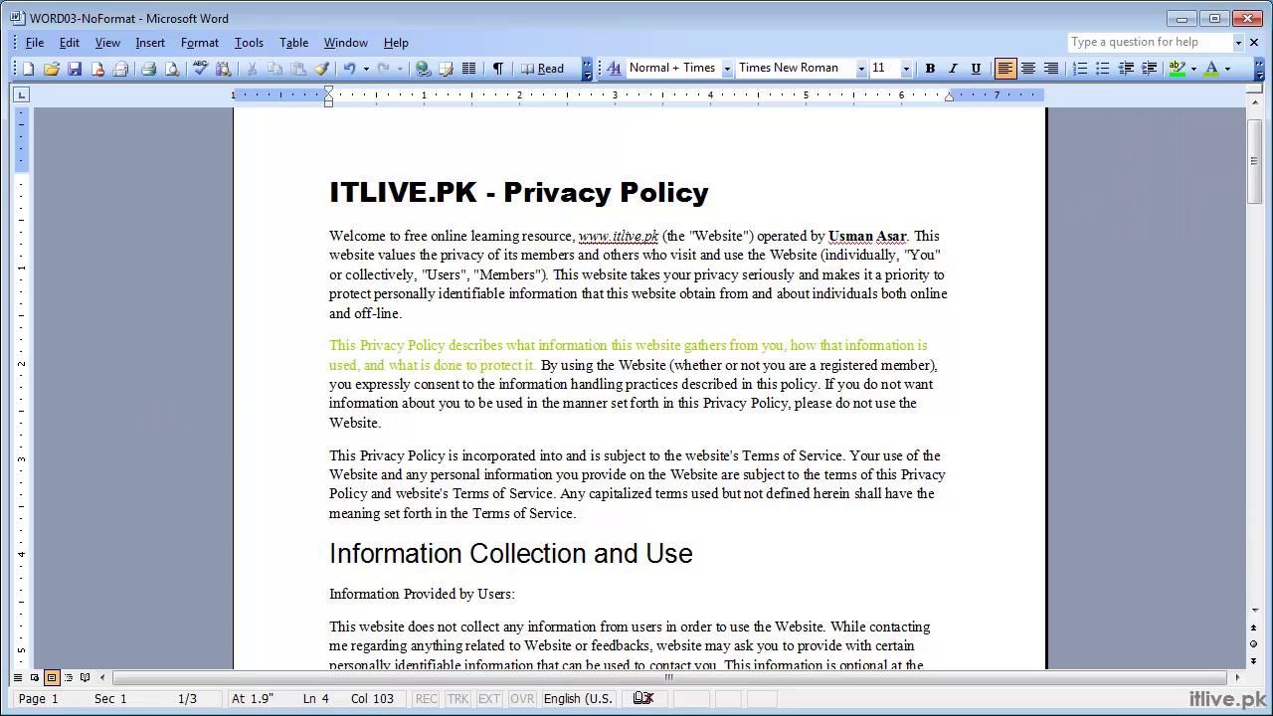
click(1229, 68)
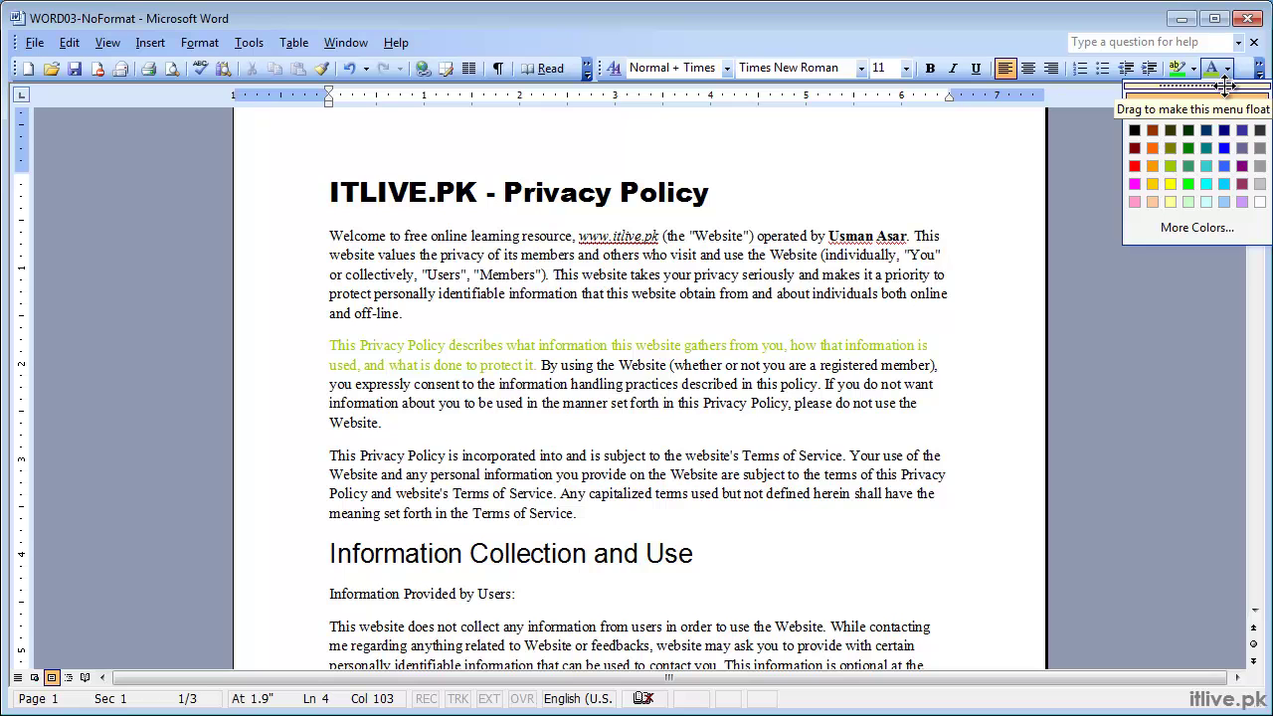
drag(1225, 86, 1125, 191)
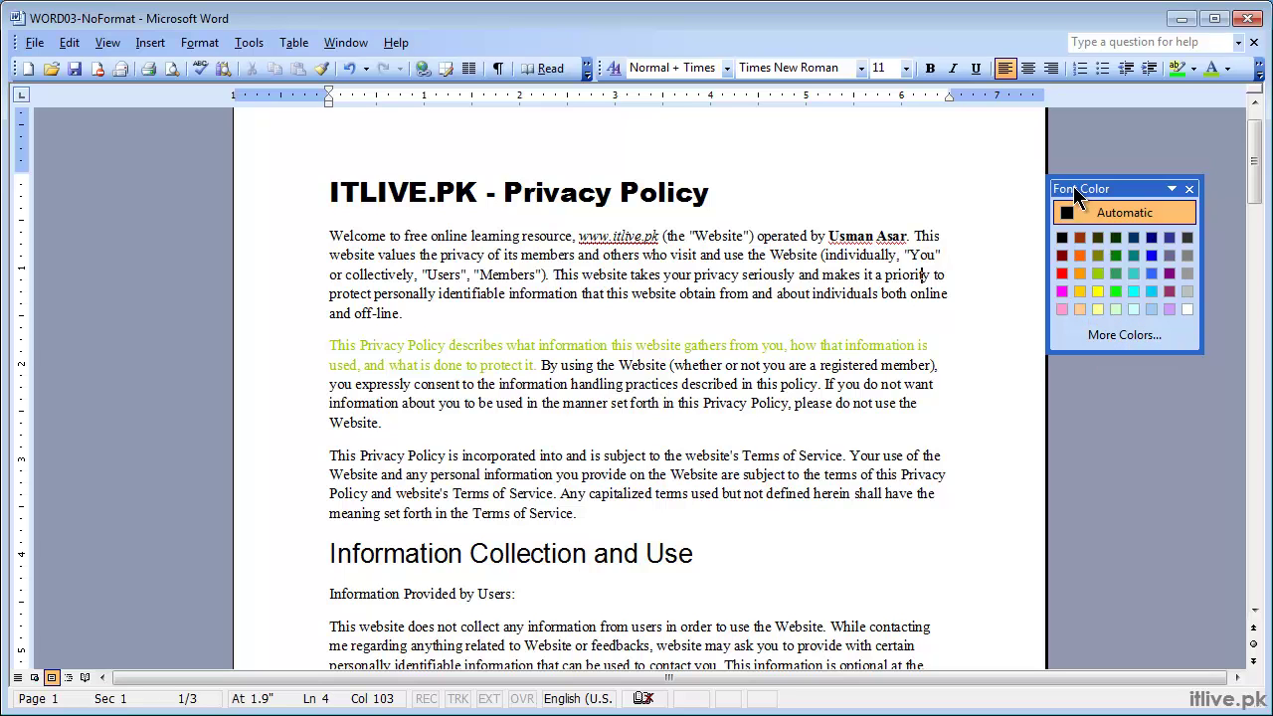
click(1190, 189)
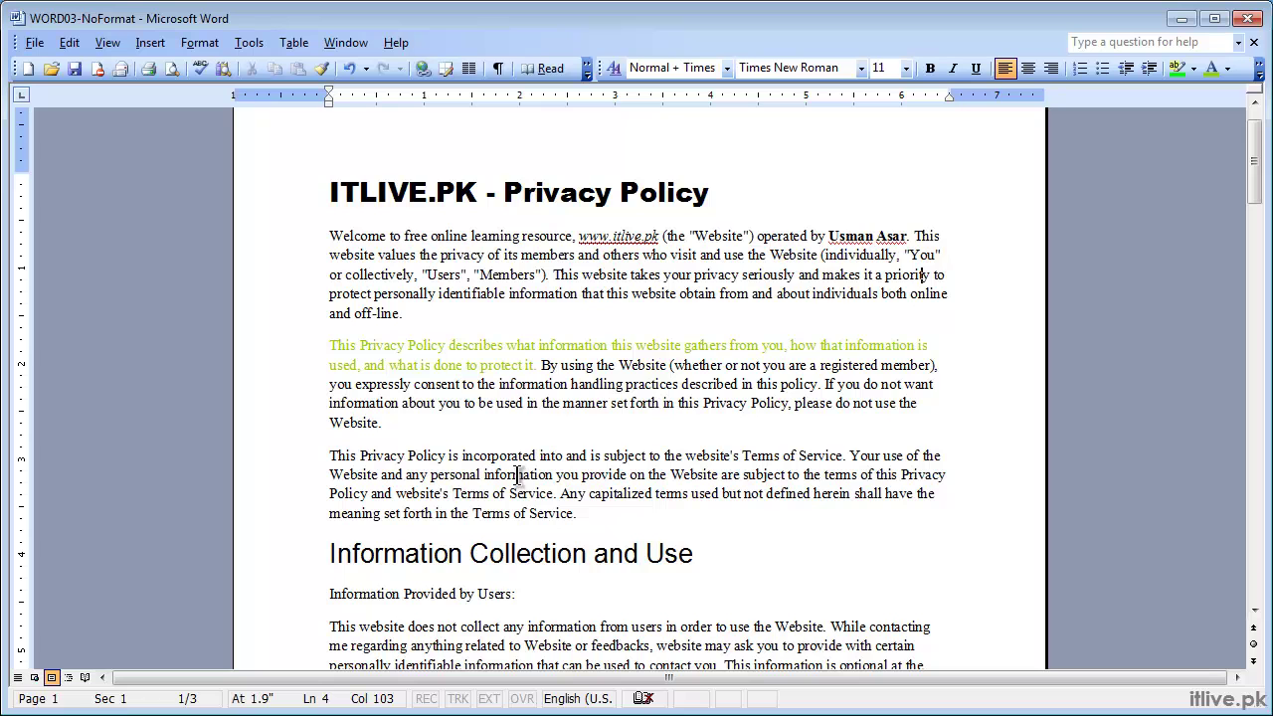
Highlight the words "Privacy Policy" at the start of the third paragraph in red.
drag(360, 457, 443, 460)
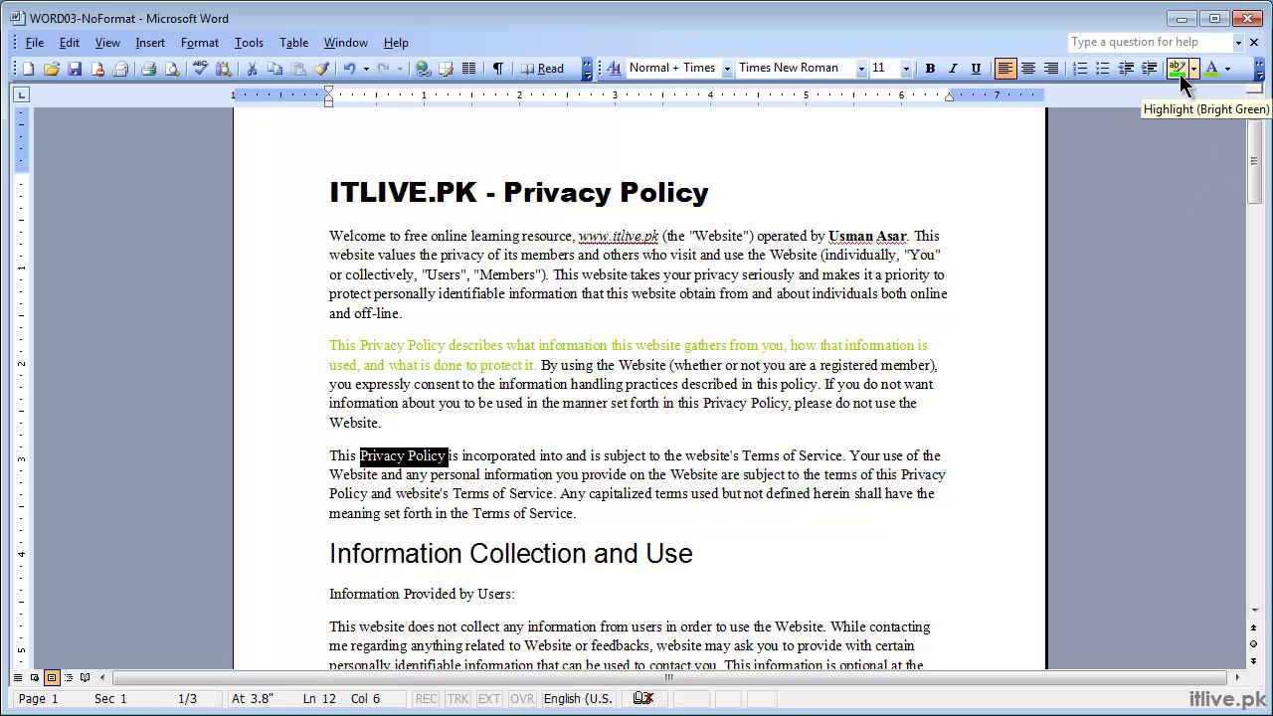
click(1259, 74)
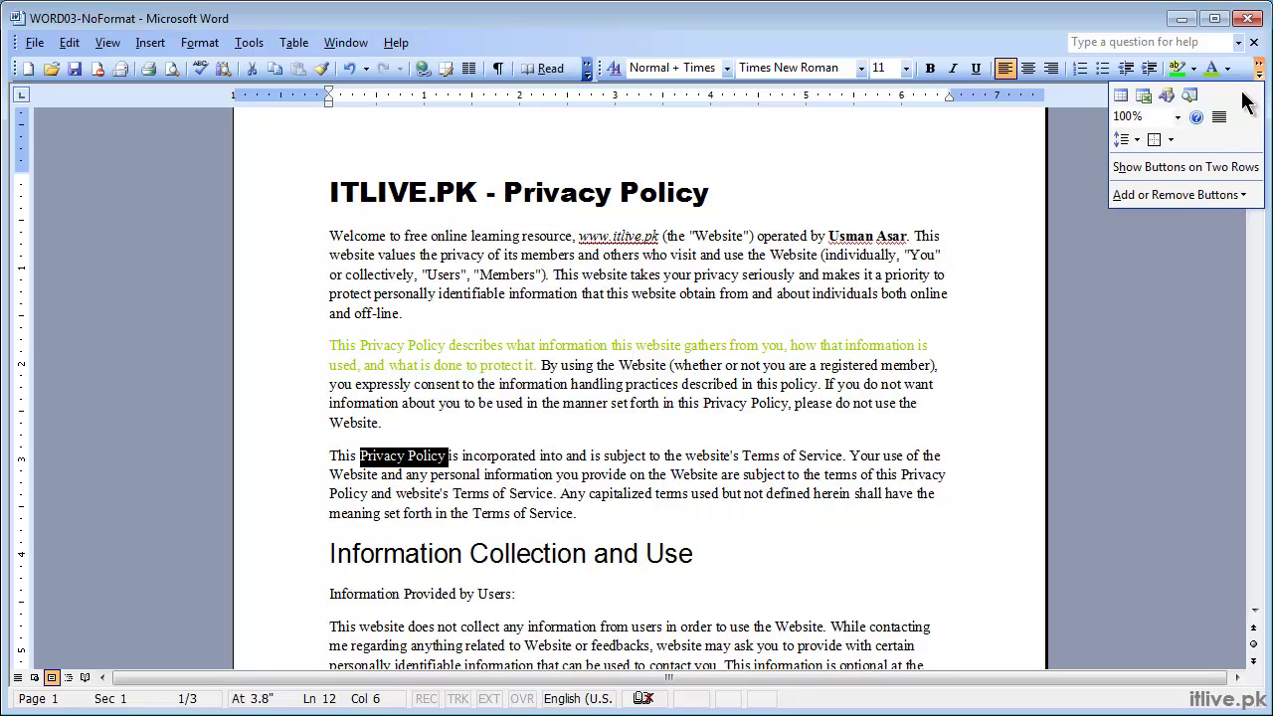
click(1195, 70)
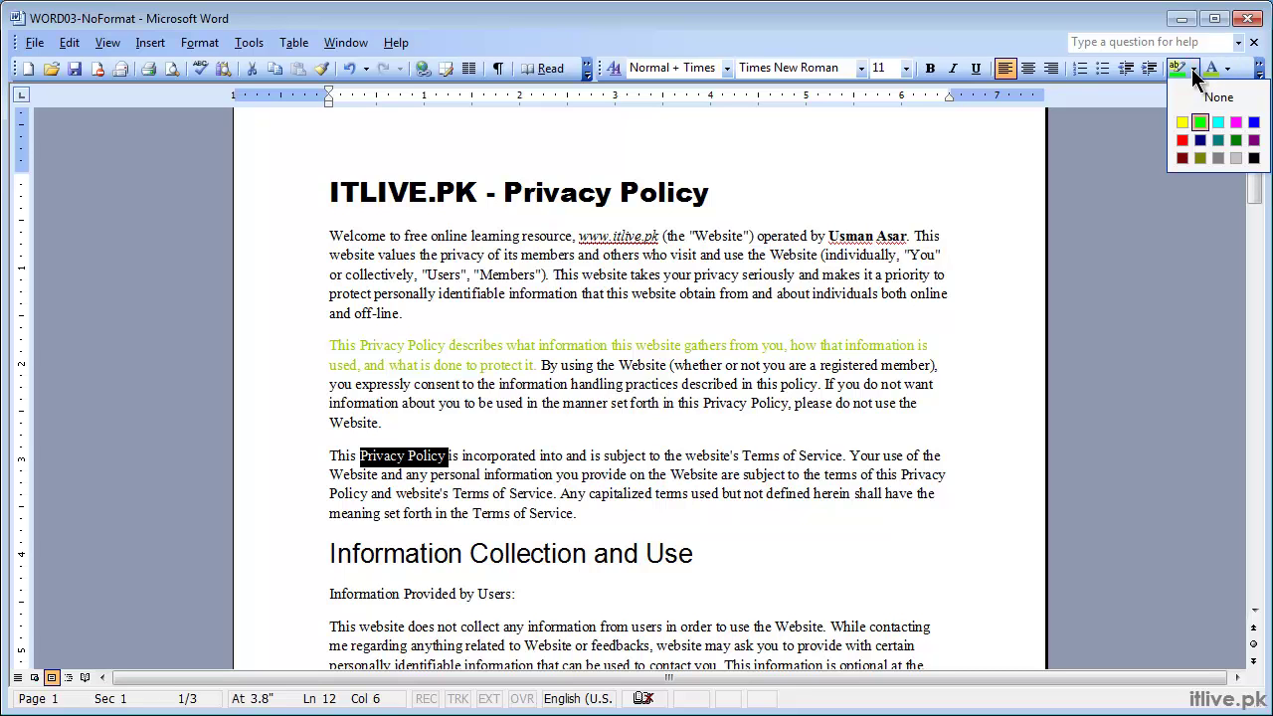
click(1183, 140)
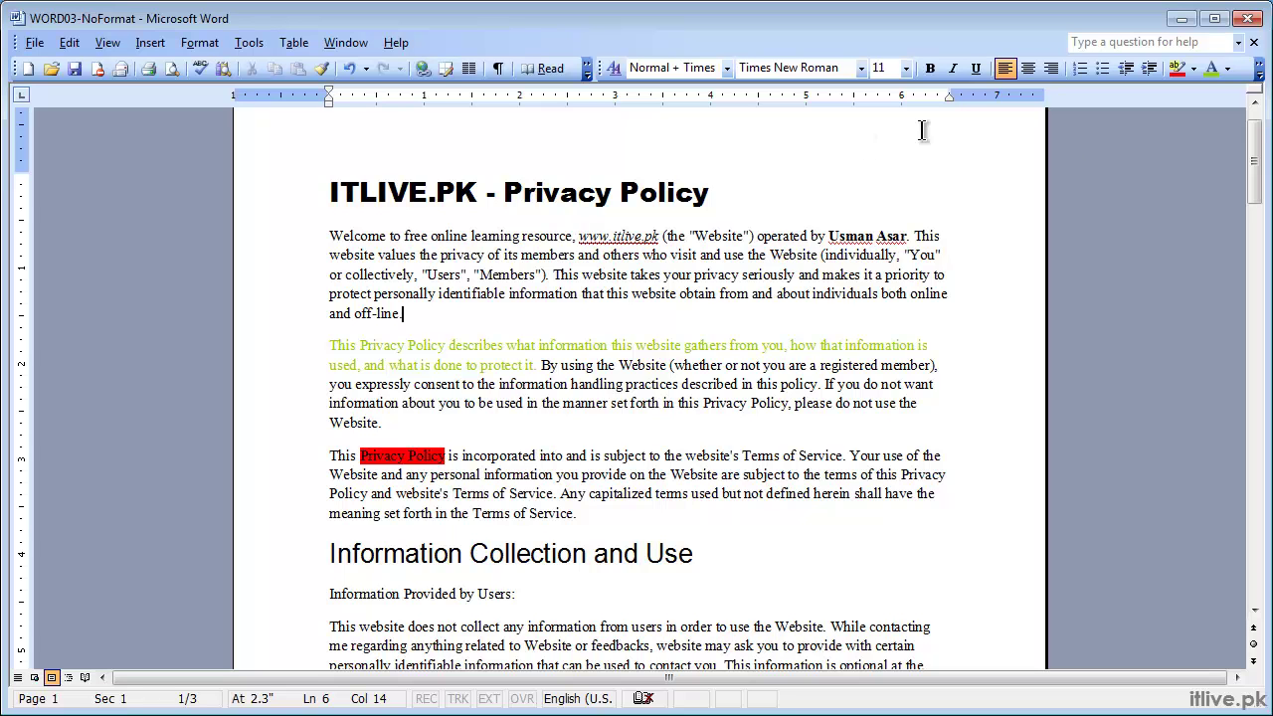
Add the Grow Font command to the Formatting toolbar.
click(1260, 70)
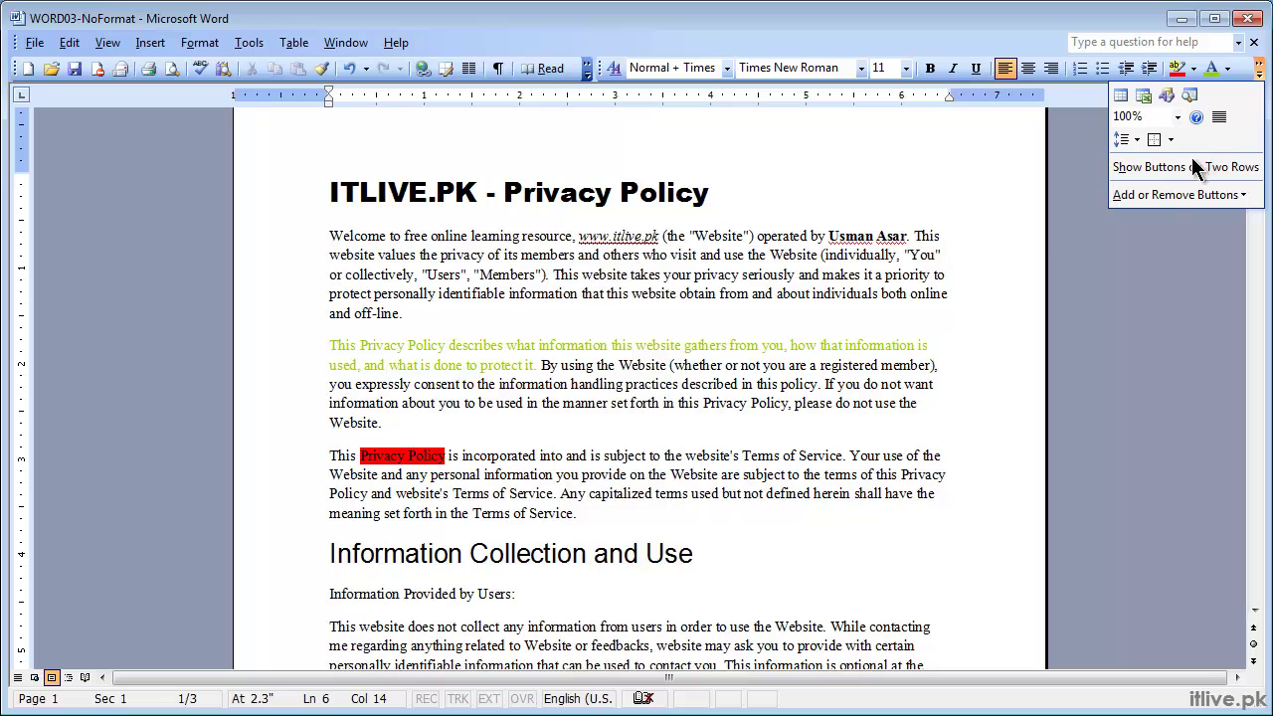
mouse_move(1154, 194)
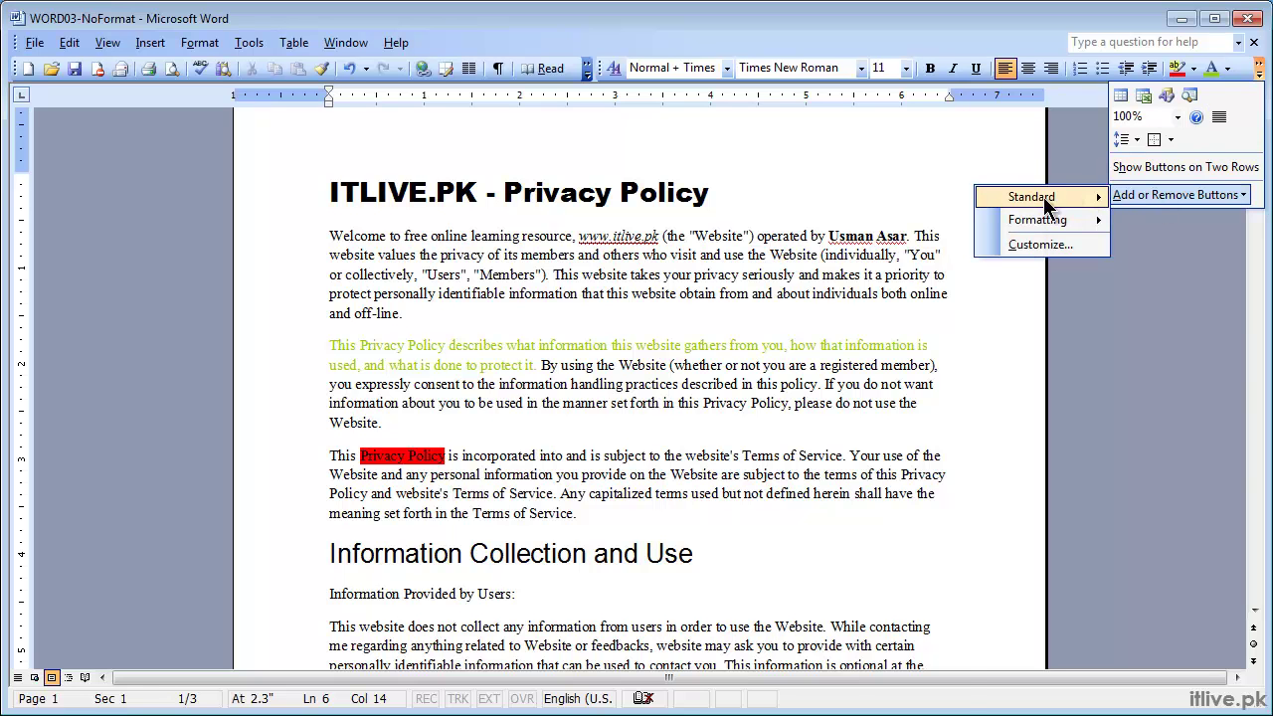
mouse_move(1035, 220)
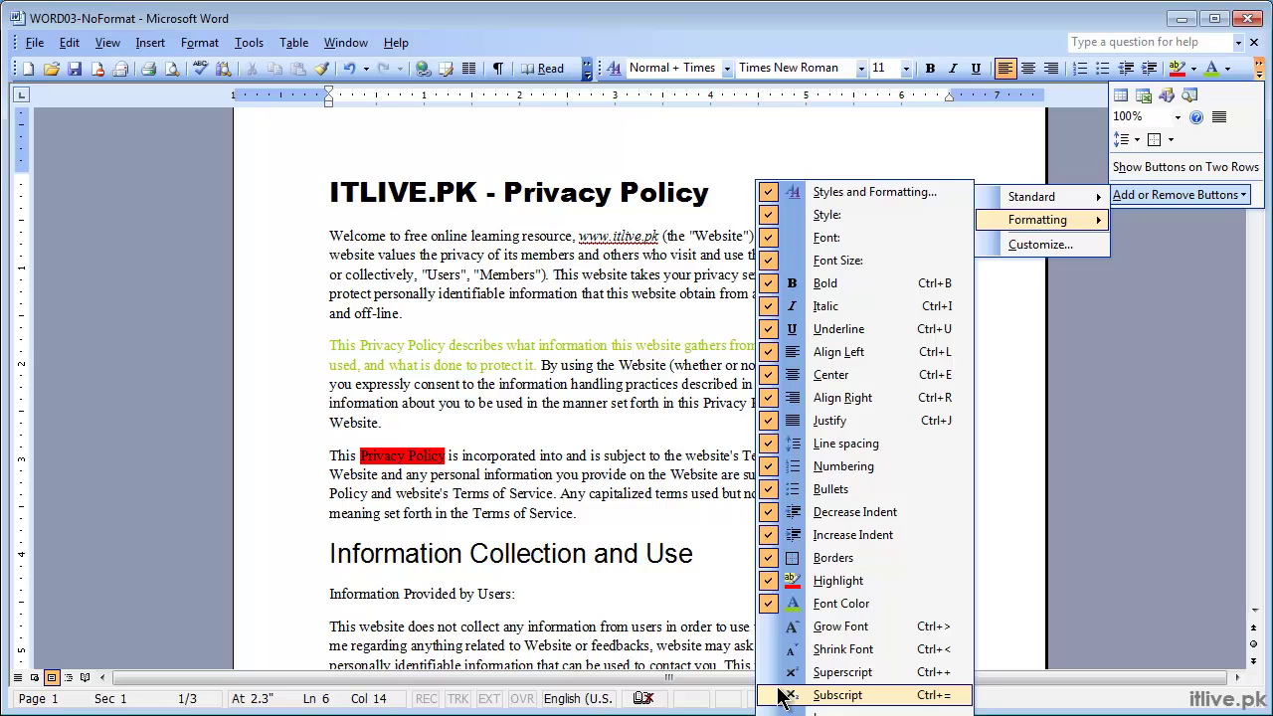
click(789, 629)
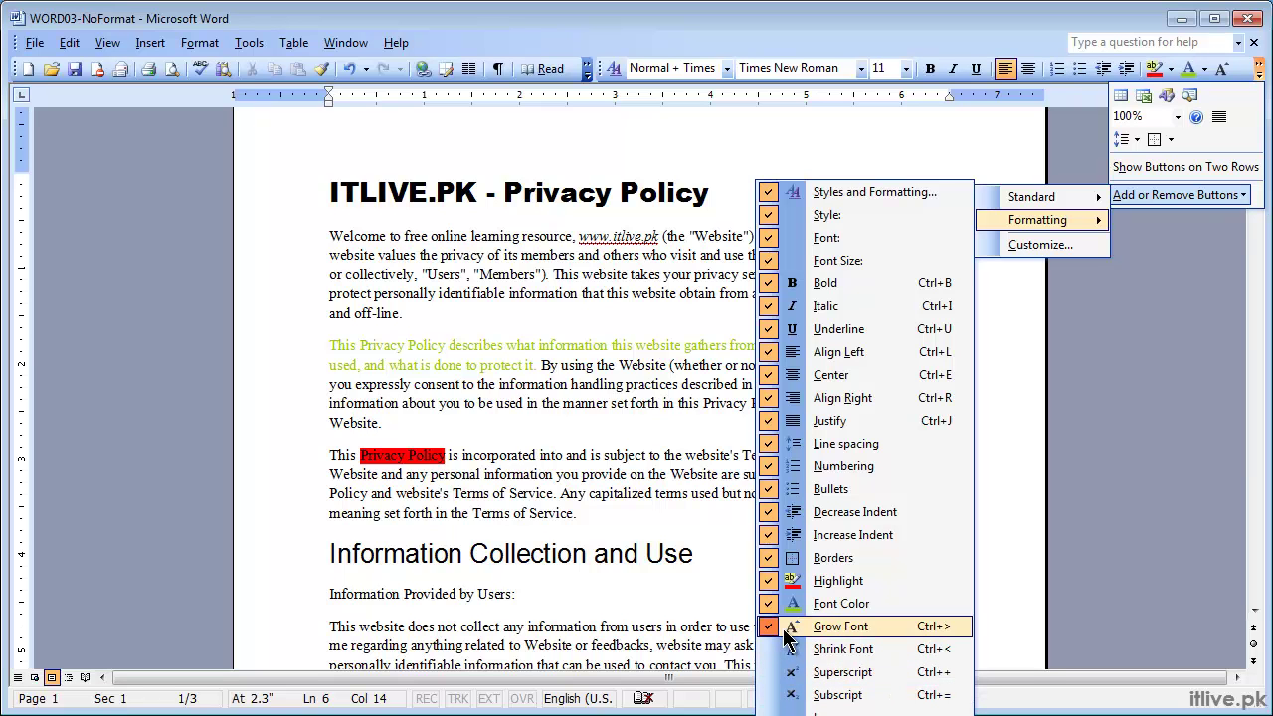
click(1234, 75)
key(shift+F5)
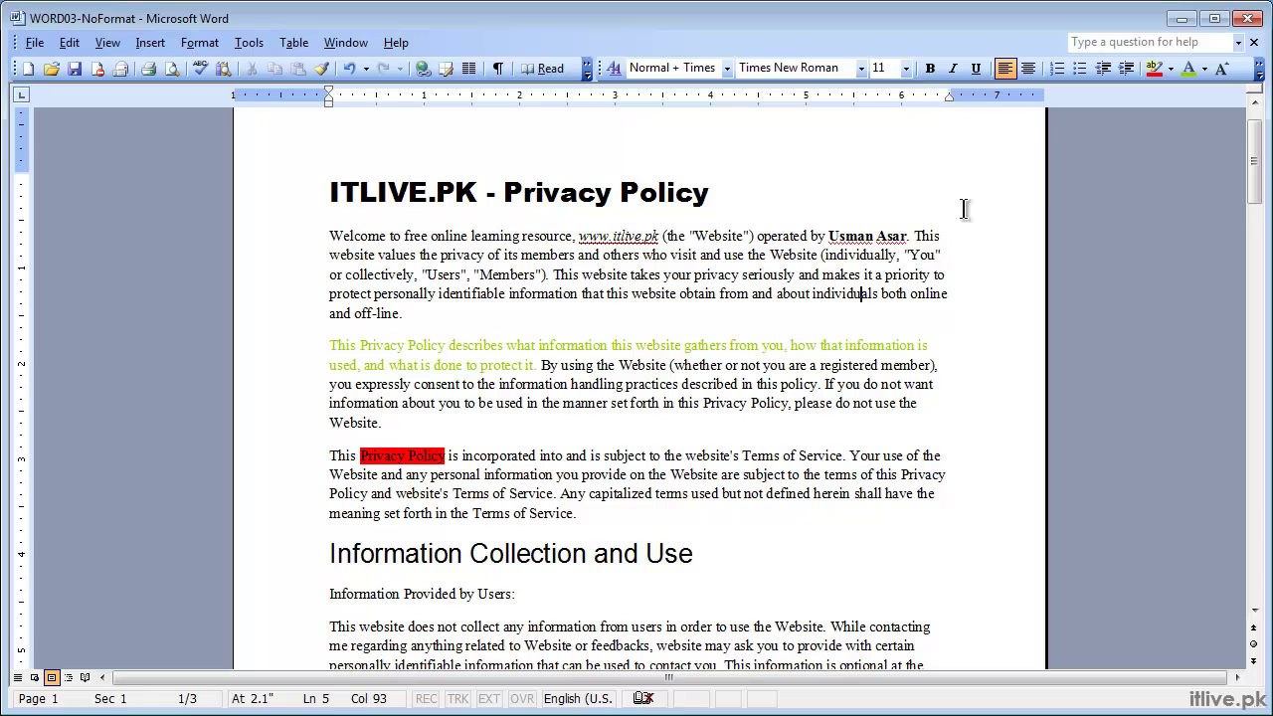
Compare the font size of the "ITLIVE.PK - Privacy Policy" title with that of the body paragraphs.
click(261, 198)
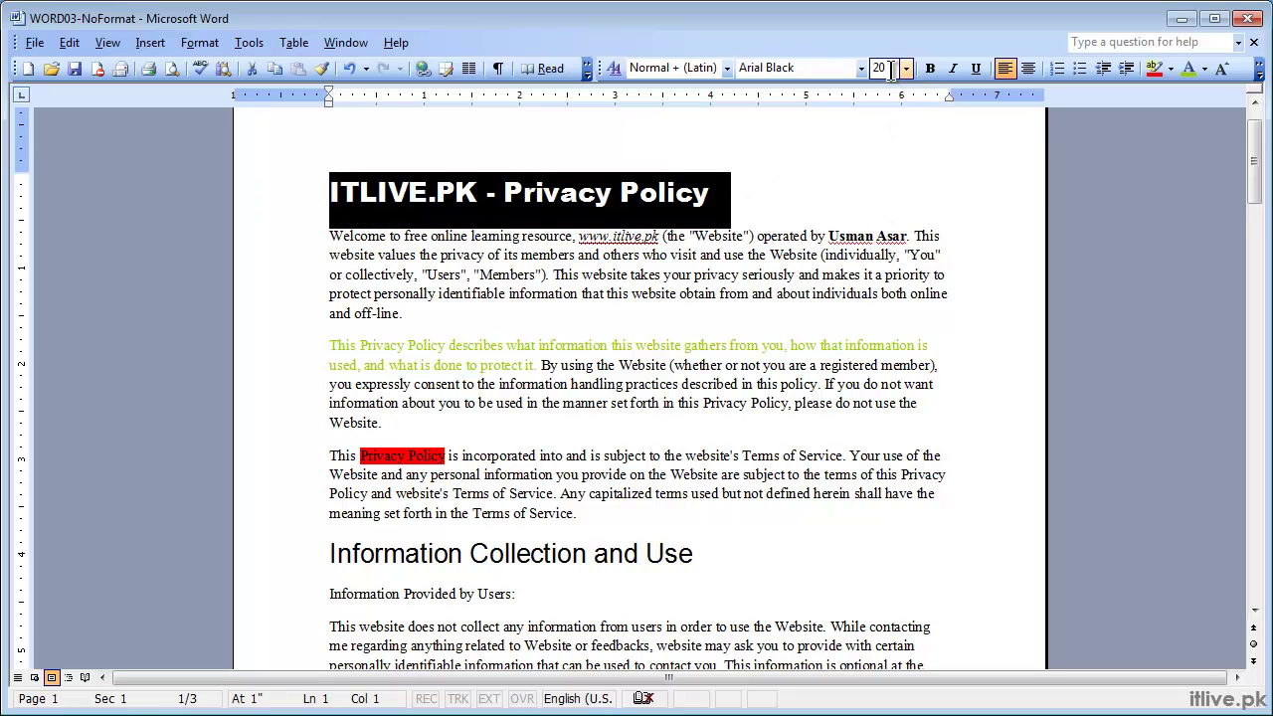
drag(372, 261, 433, 366)
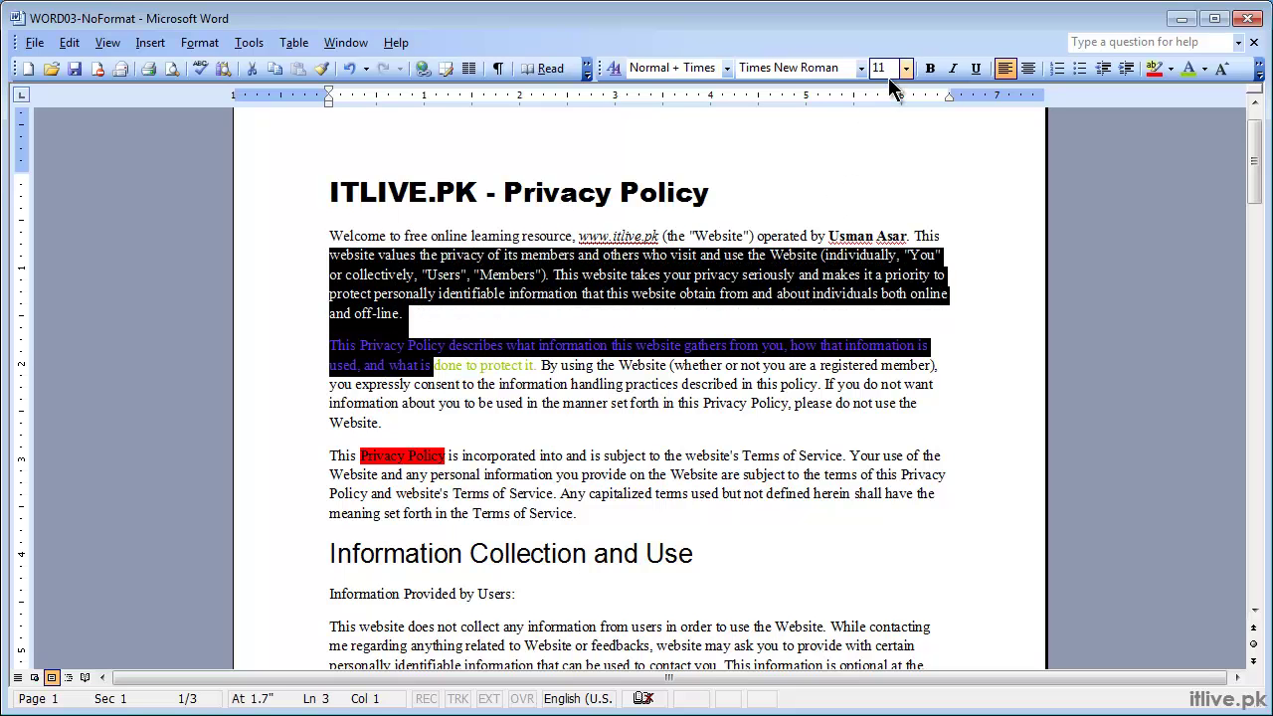
click(886, 191)
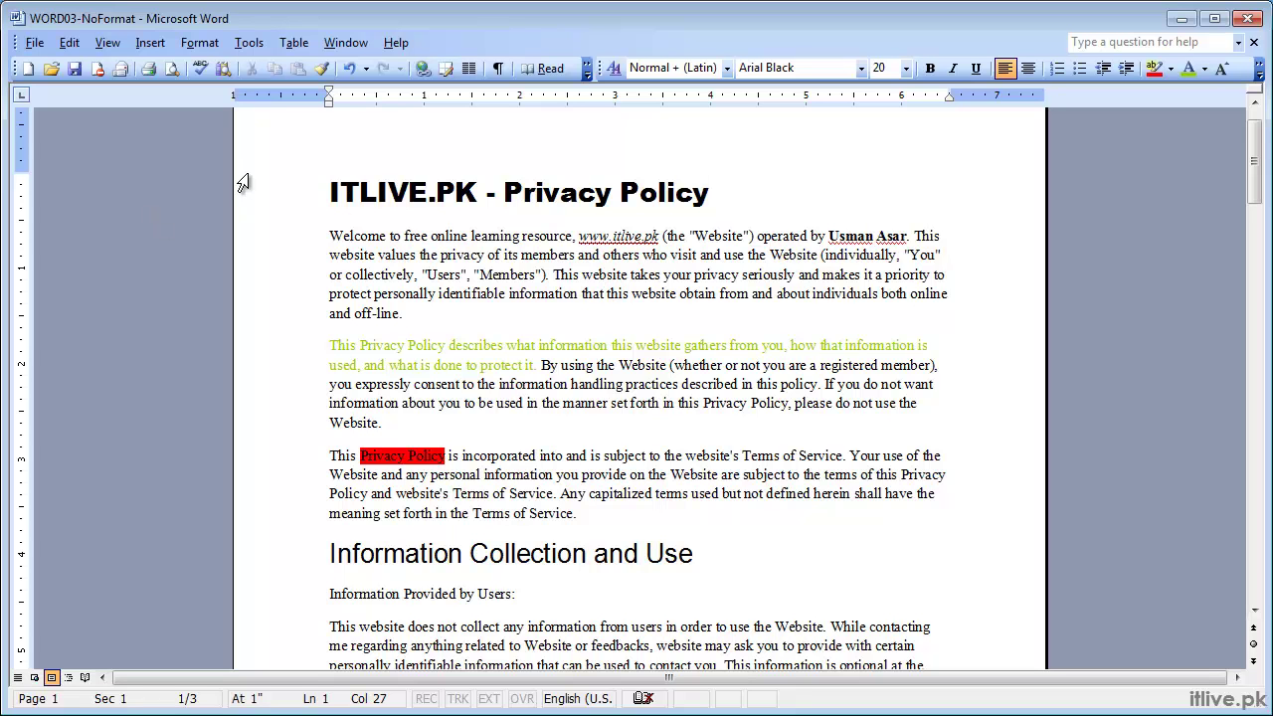
click(251, 207)
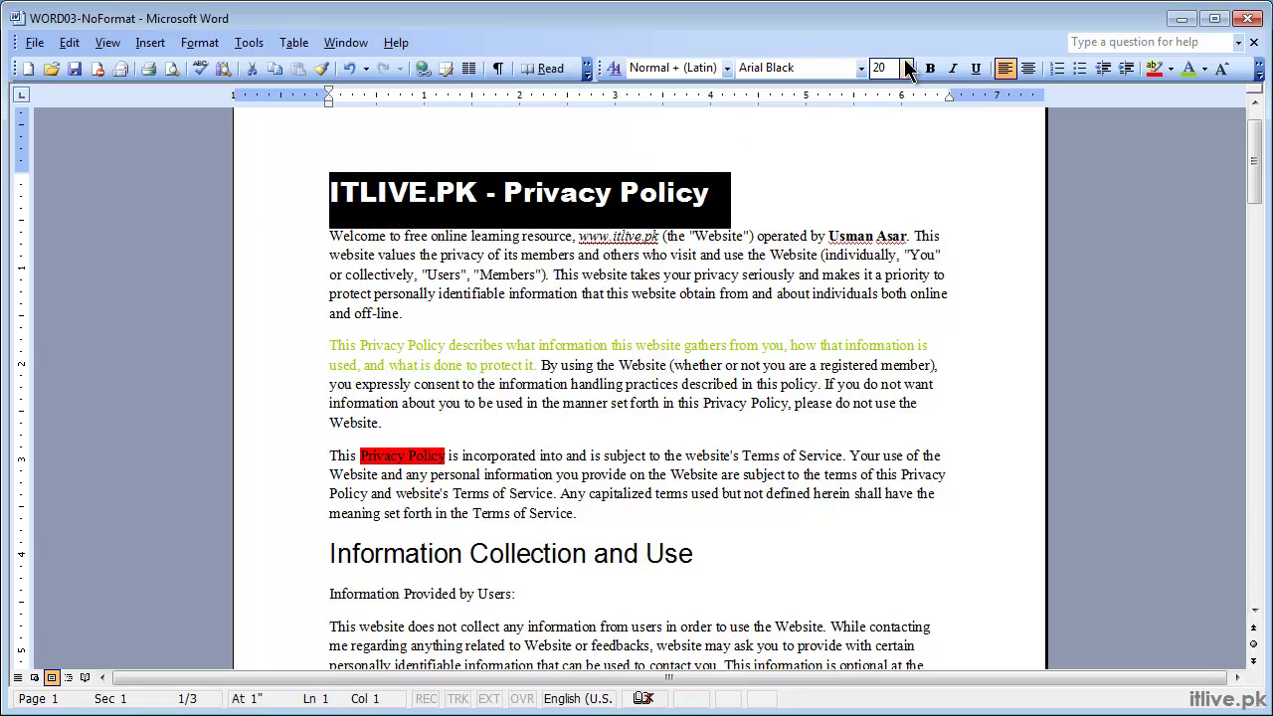
drag(446, 239, 509, 296)
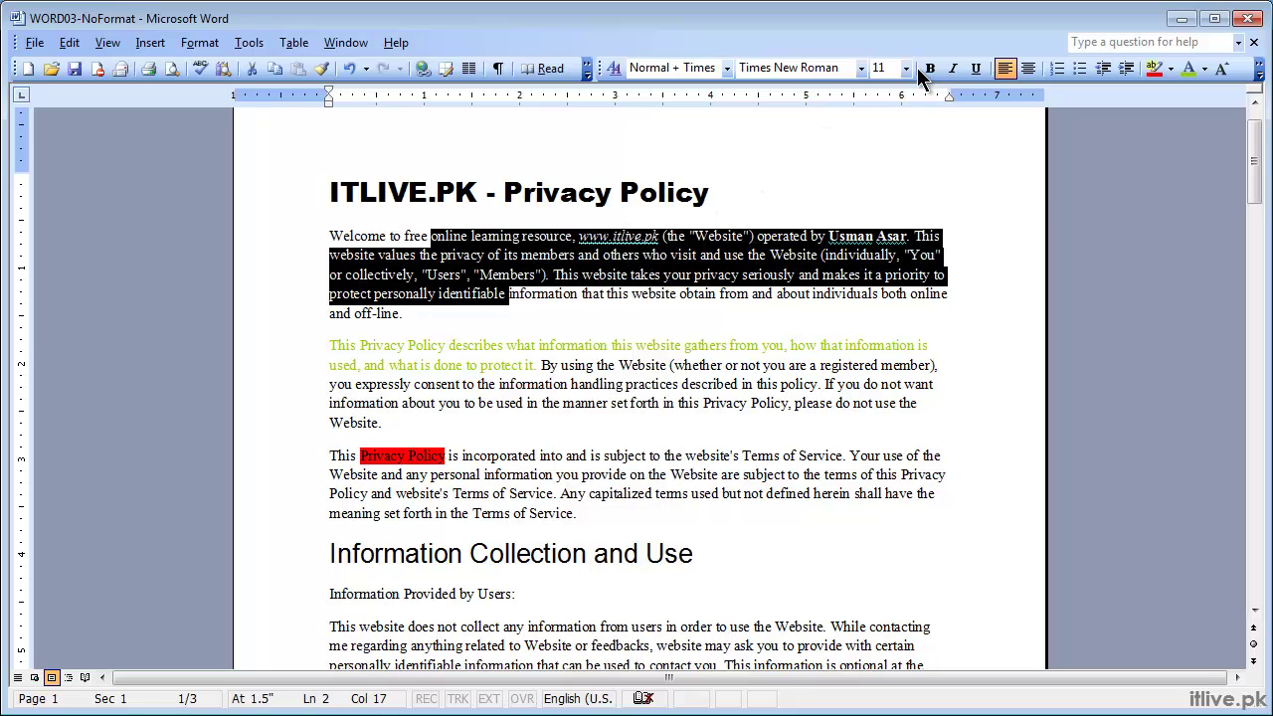
click(732, 212)
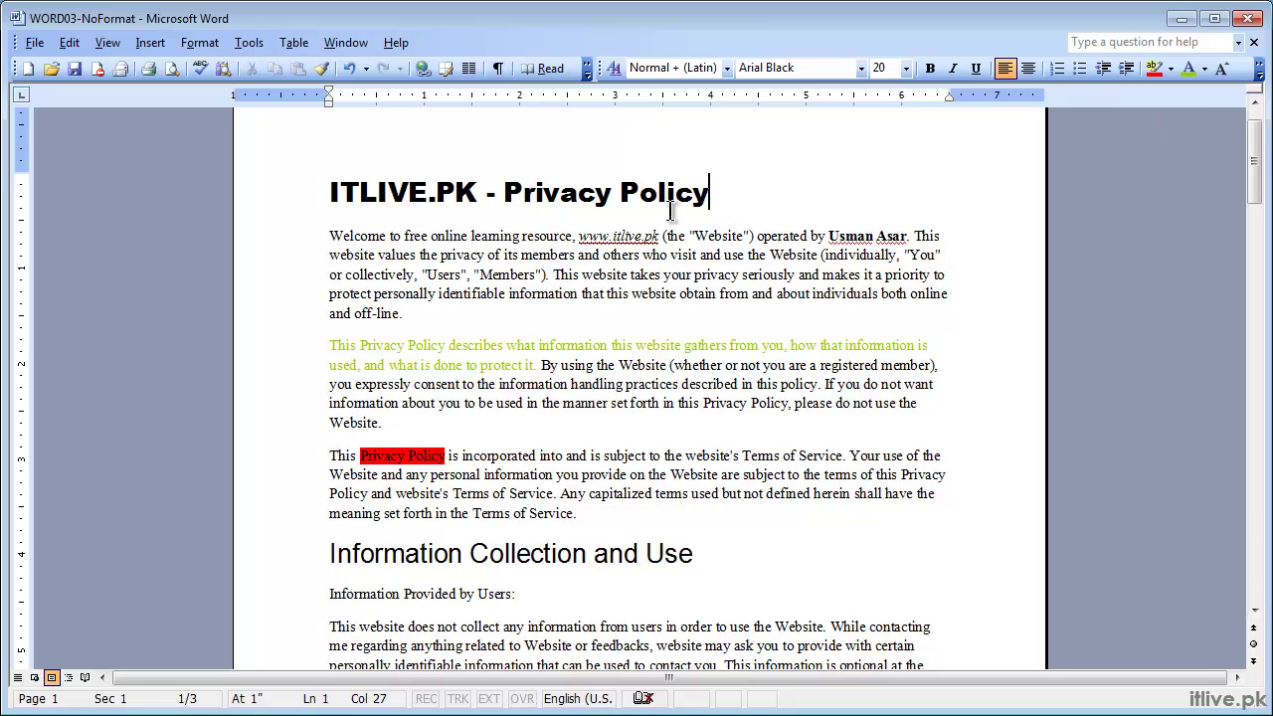
Enlarge the title and the first three paragraphs together by one Grow Font increment.
drag(320, 182, 585, 513)
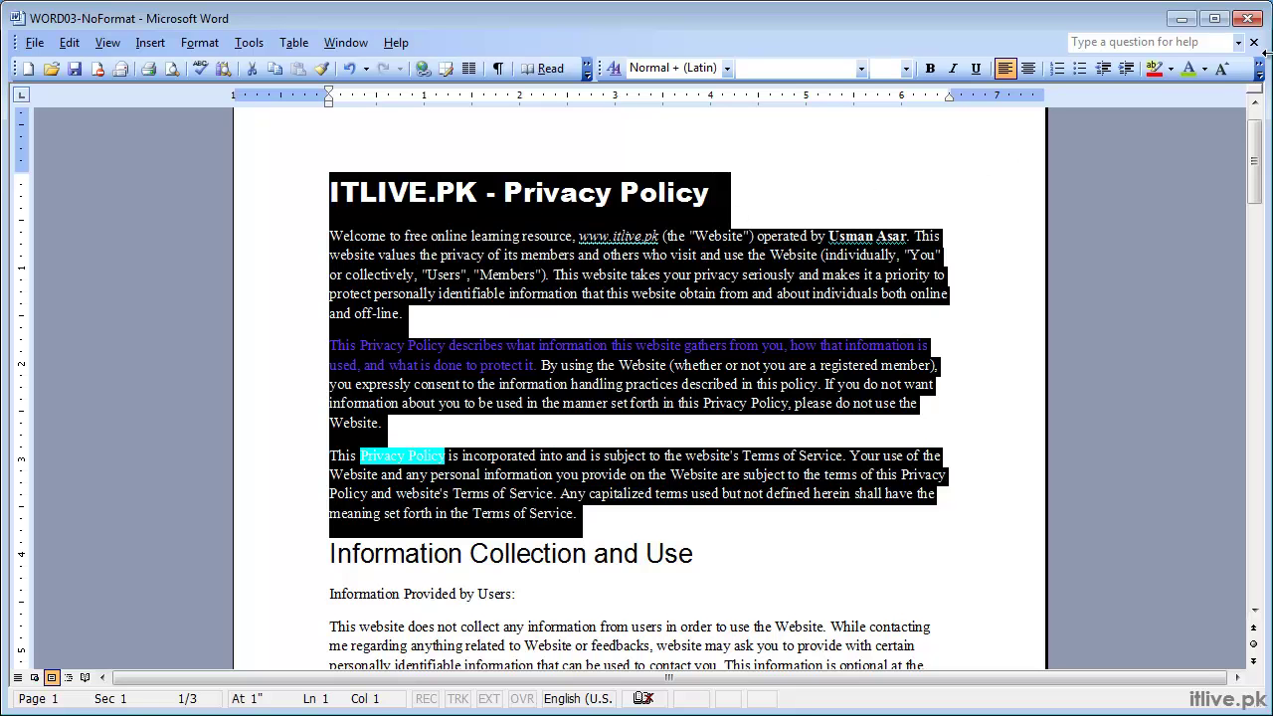
click(1224, 68)
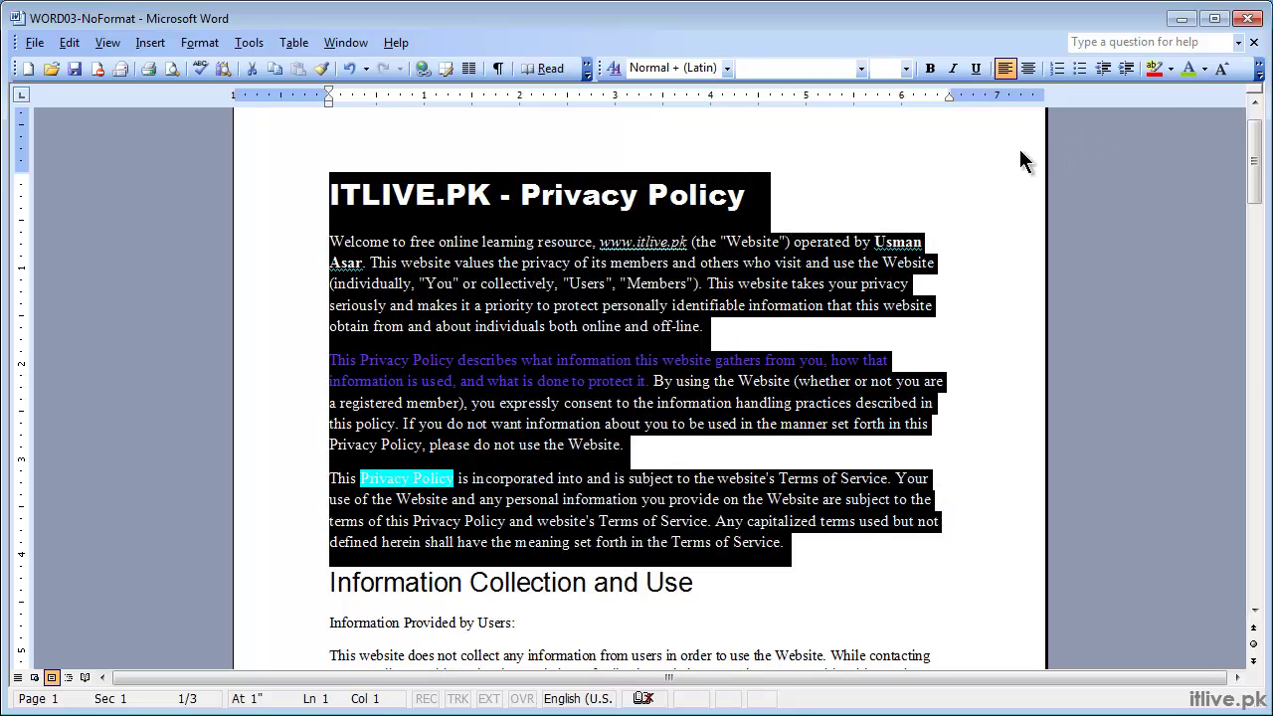
click(960, 159)
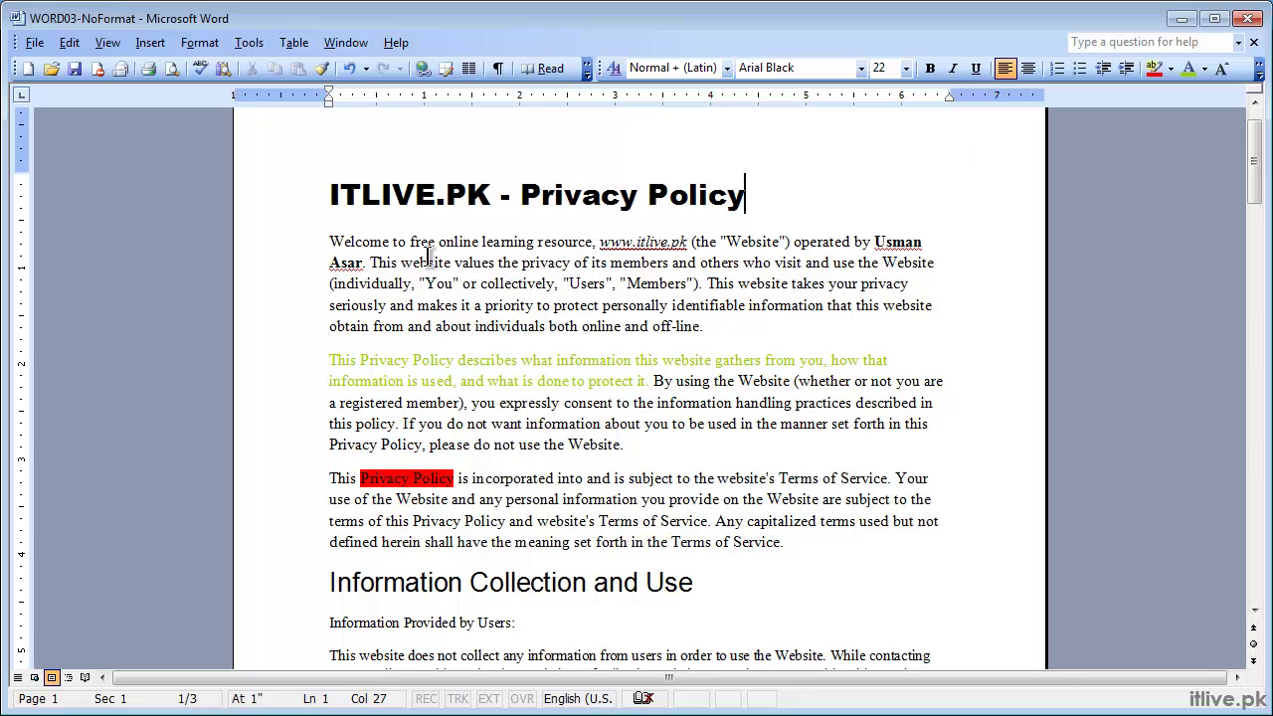
Check the font size of the "ITLIVE.PK - Privacy Policy" title against that of the first body paragraph.
click(287, 195)
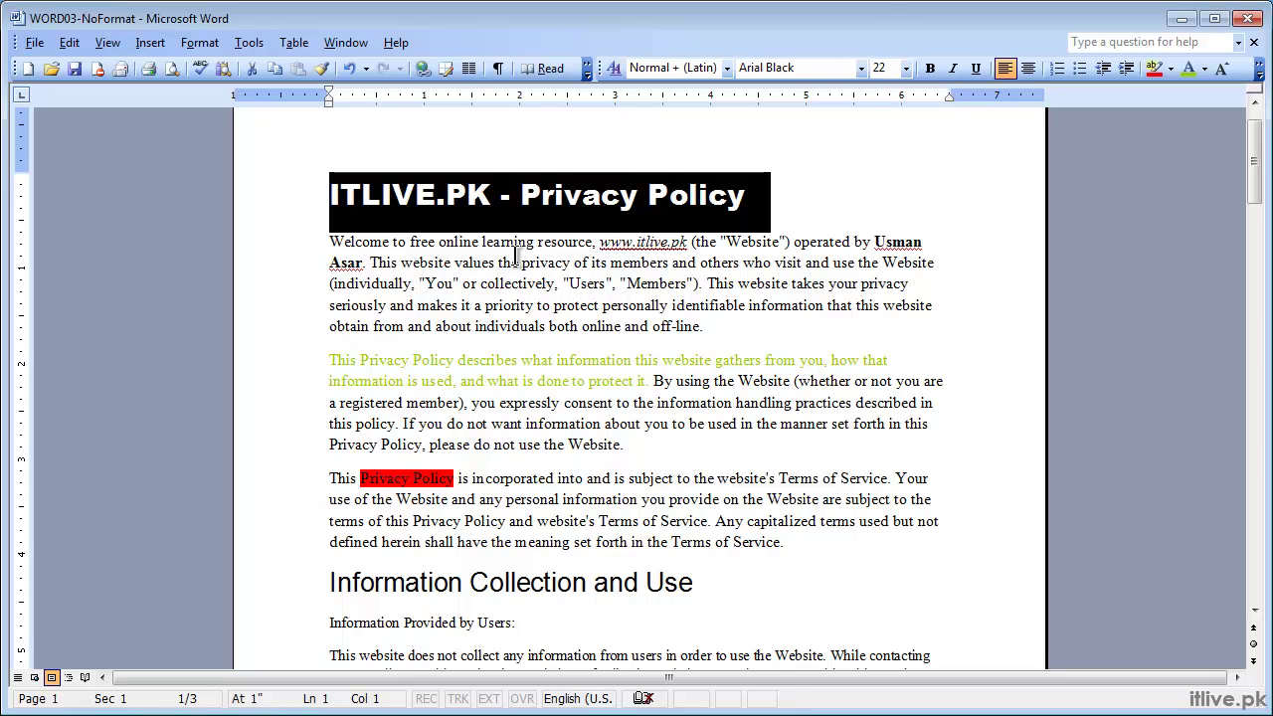
drag(515, 263, 569, 282)
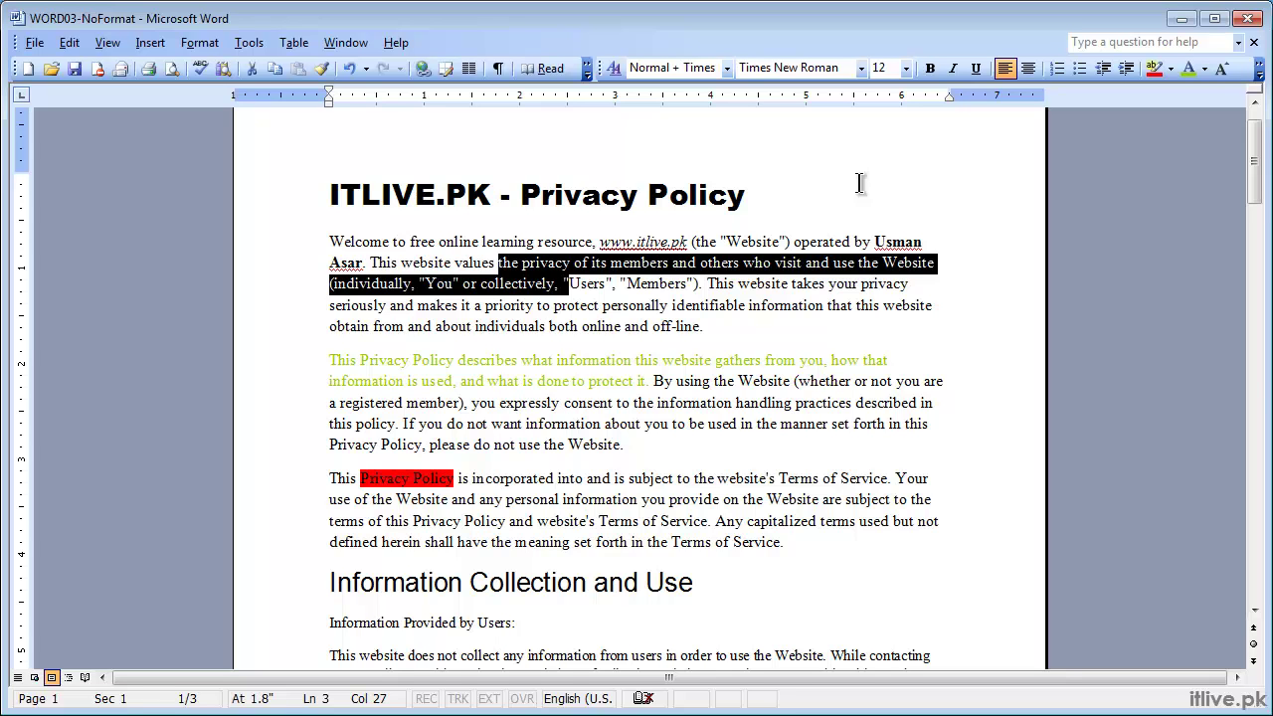
Add the Shrink Font command to the Formatting toolbar.
click(1259, 72)
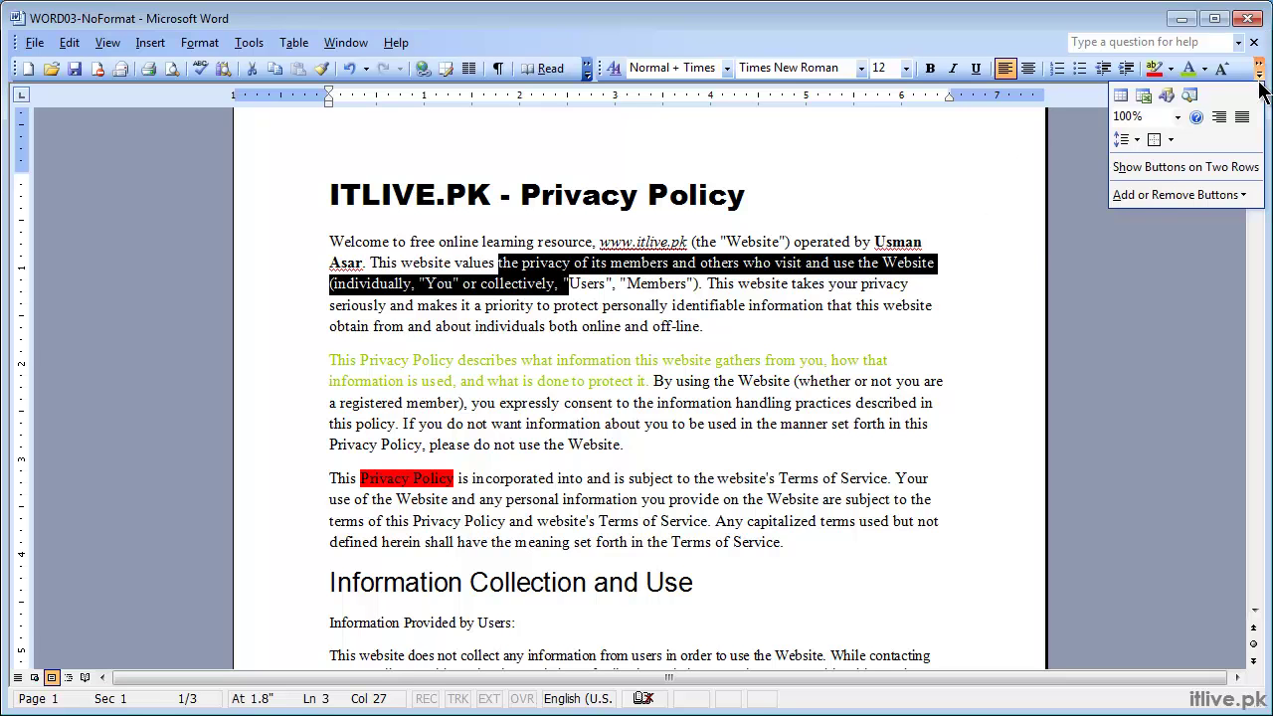
mouse_move(1179, 195)
mouse_move(1037, 220)
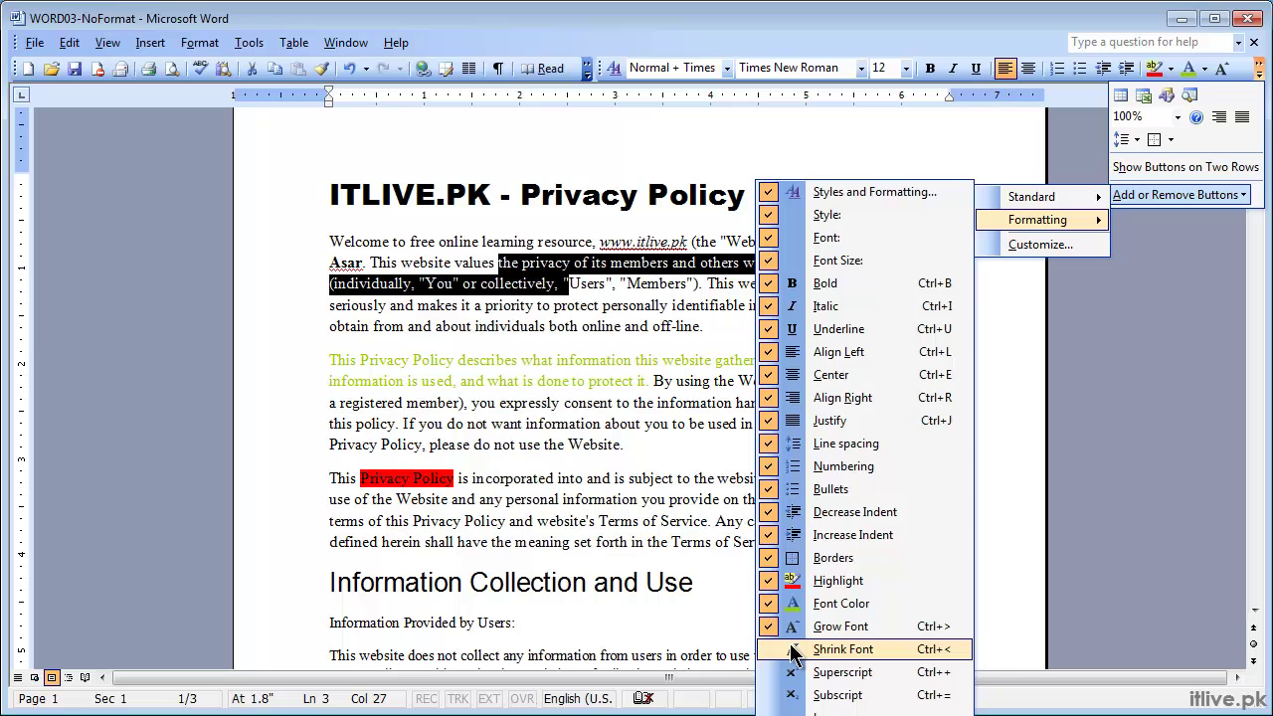
click(794, 653)
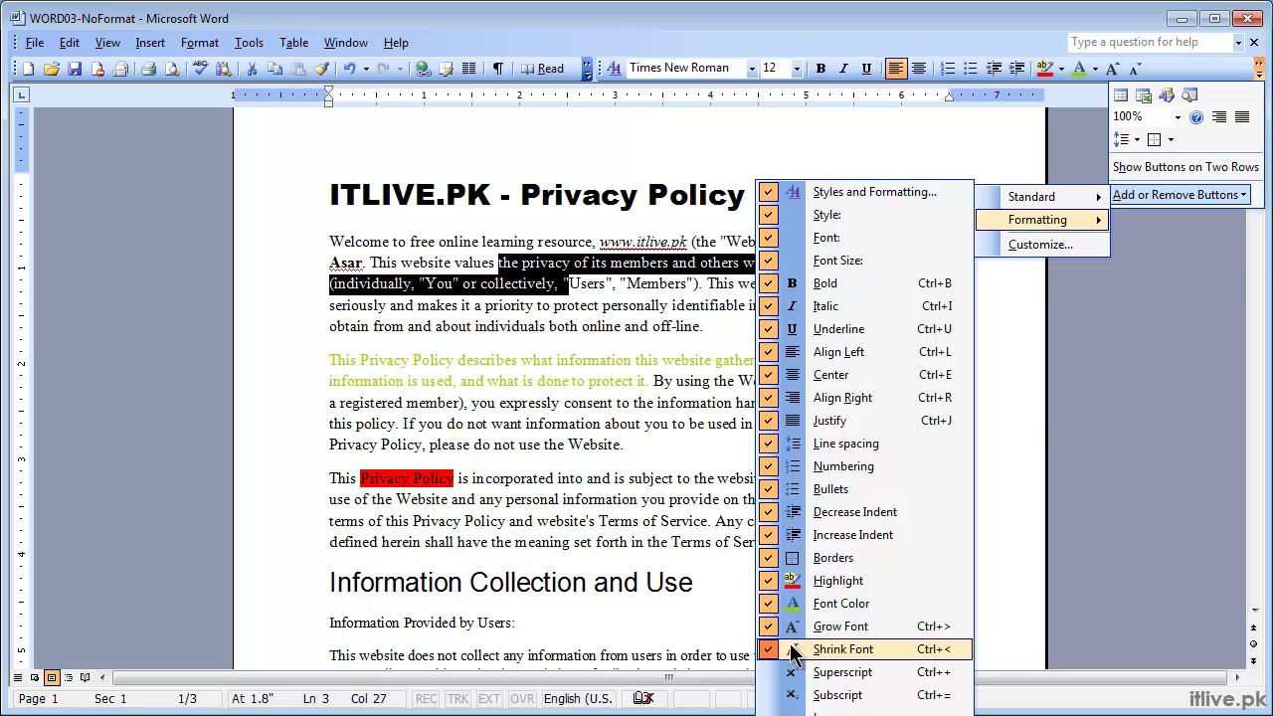
click(1115, 283)
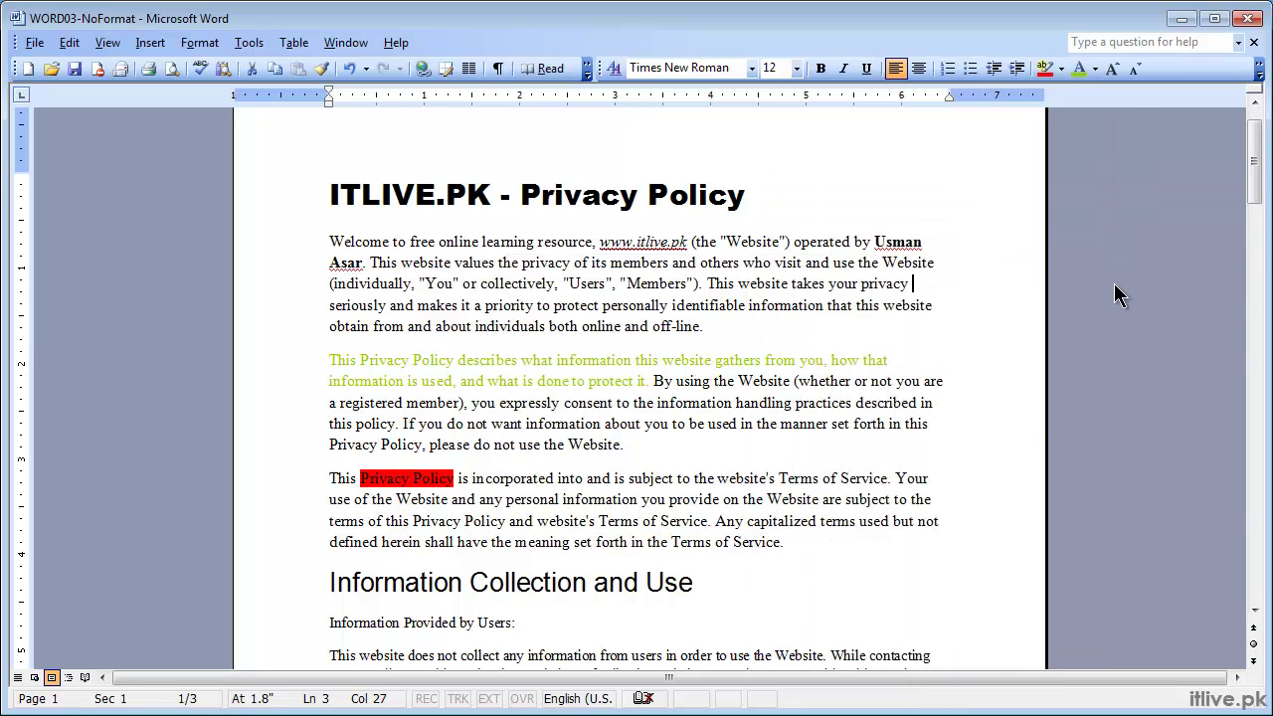
Reduce the title and the first three paragraphs together by one Shrink Font increment.
drag(332, 194, 791, 548)
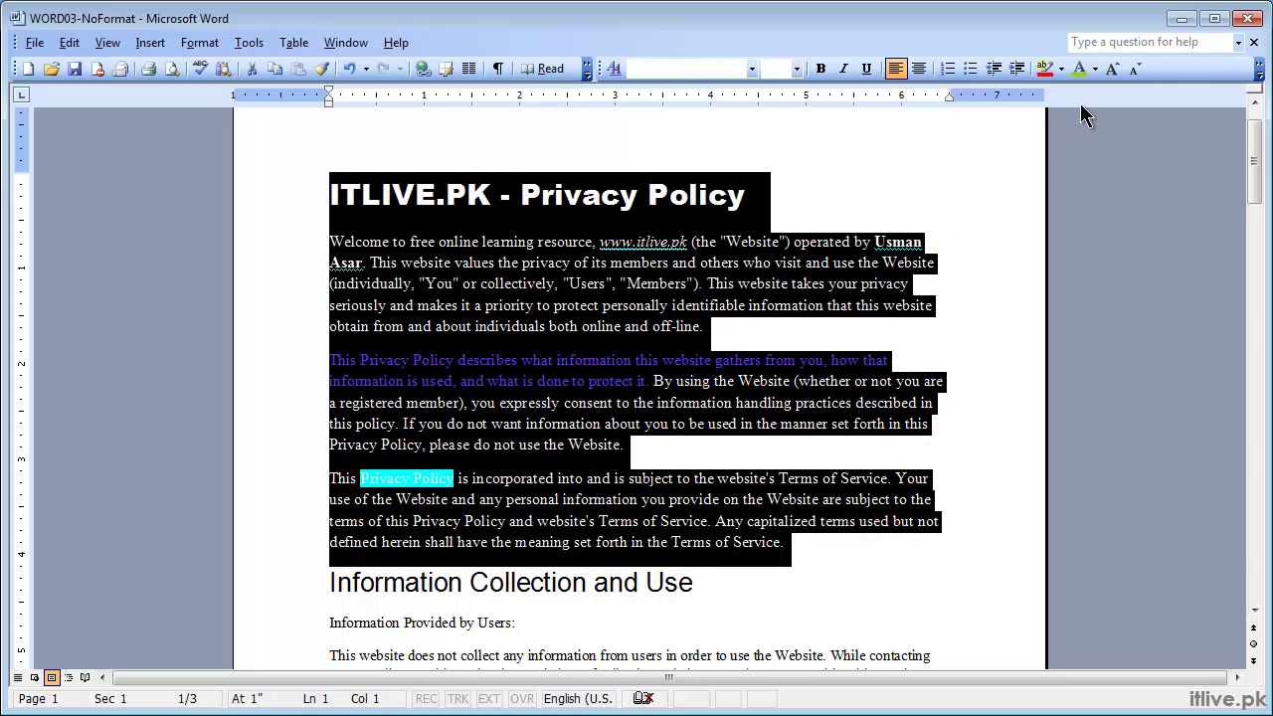
click(1135, 68)
click(826, 229)
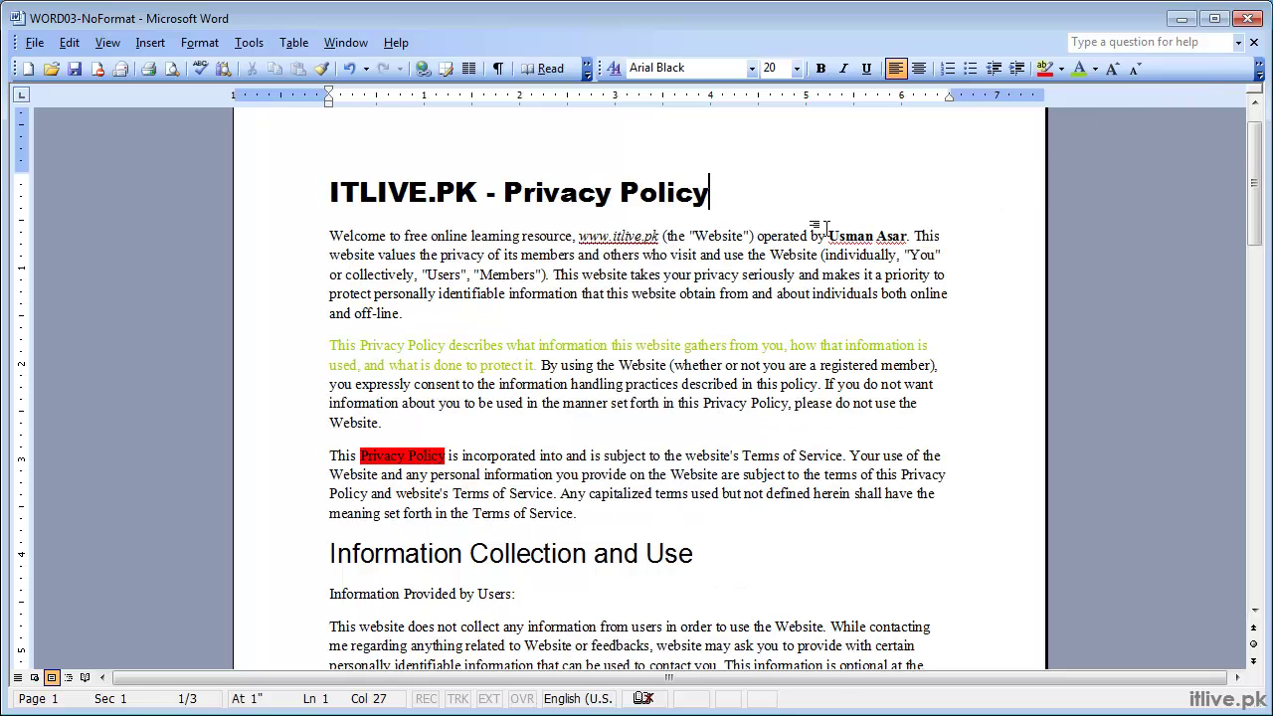
Check the font sizes of the reduced title and of the words "collectively, "Users" in the first paragraph.
click(280, 207)
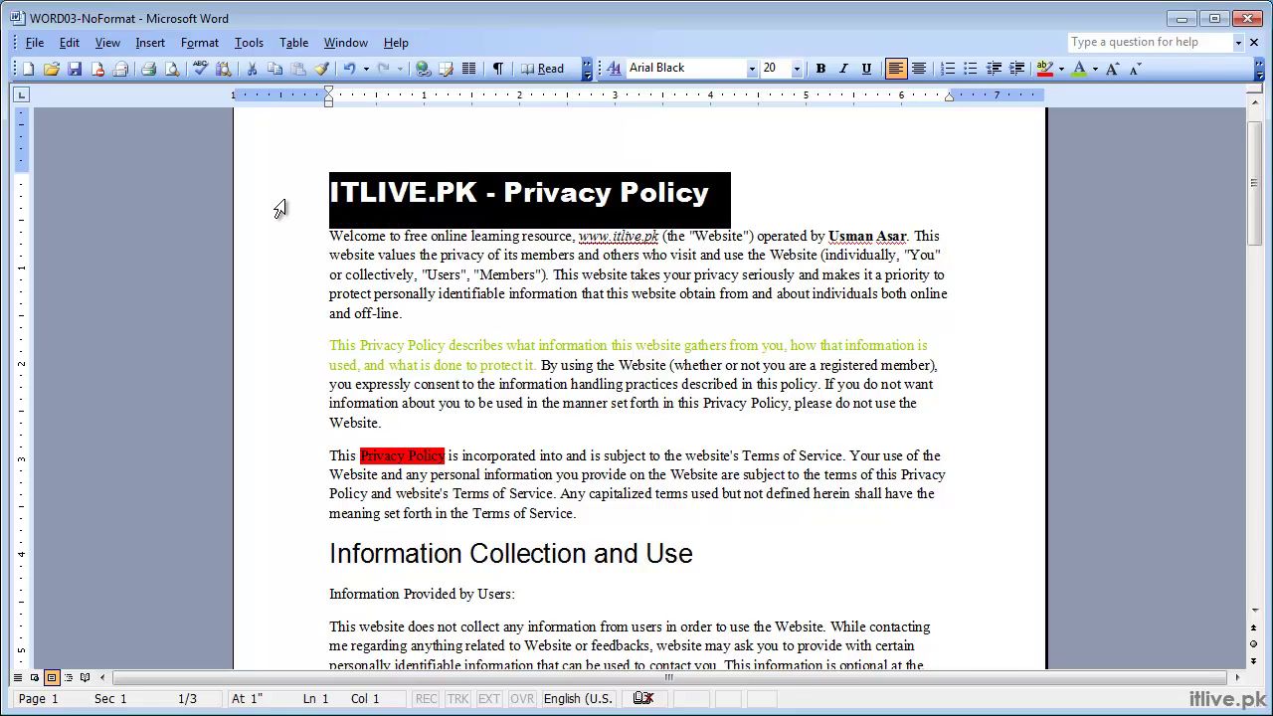
drag(345, 275, 462, 279)
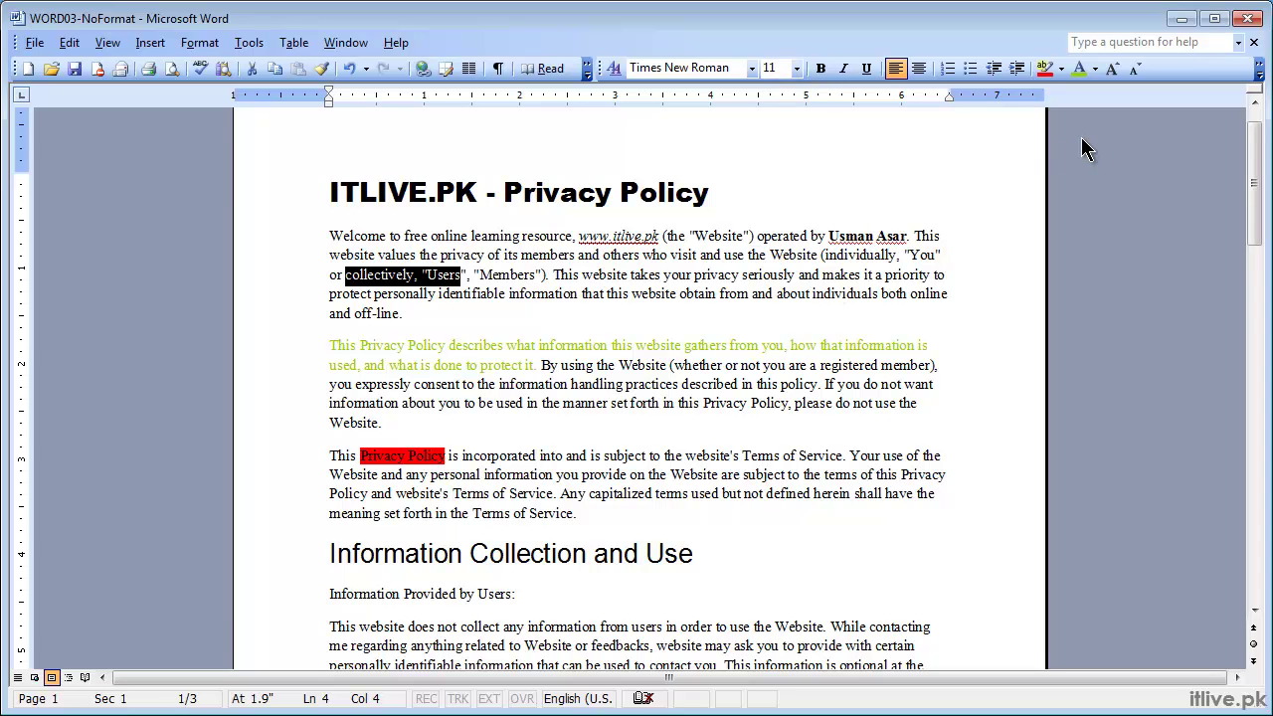
click(693, 294)
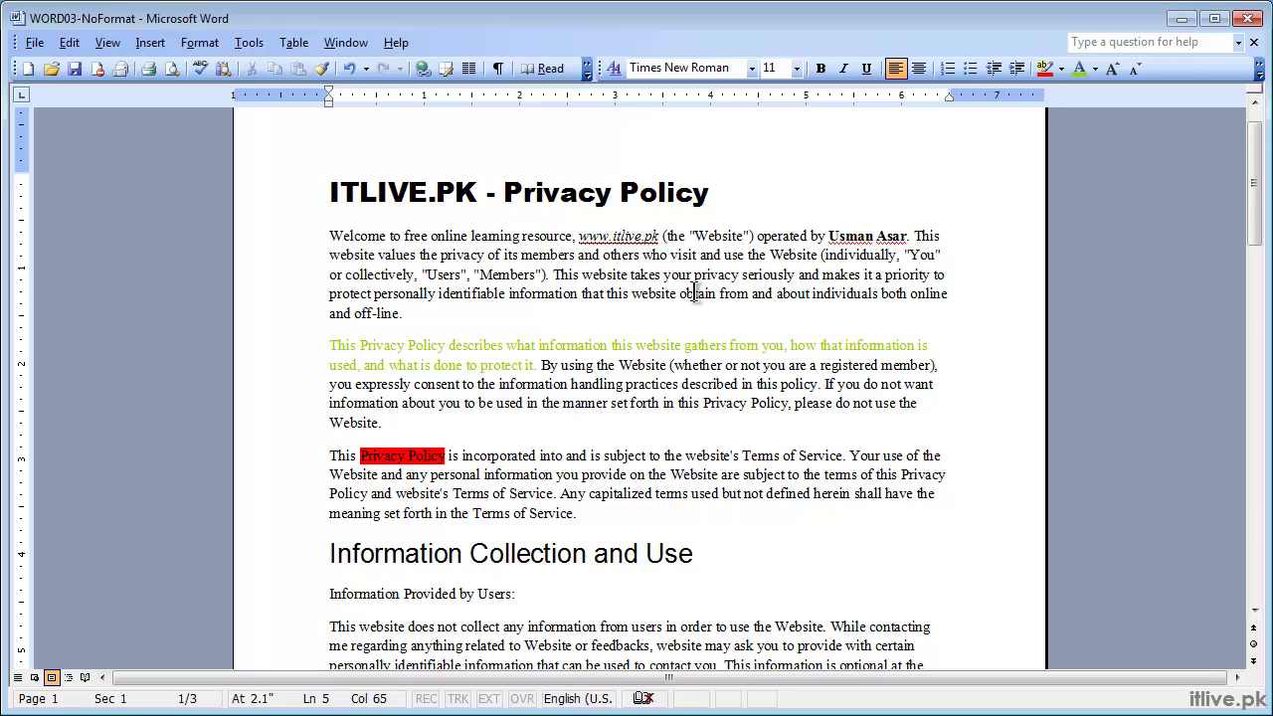
Start a new paragraph at the end of the document and add the Superscript command to the Formatting toolbar.
key(ctrl+End)
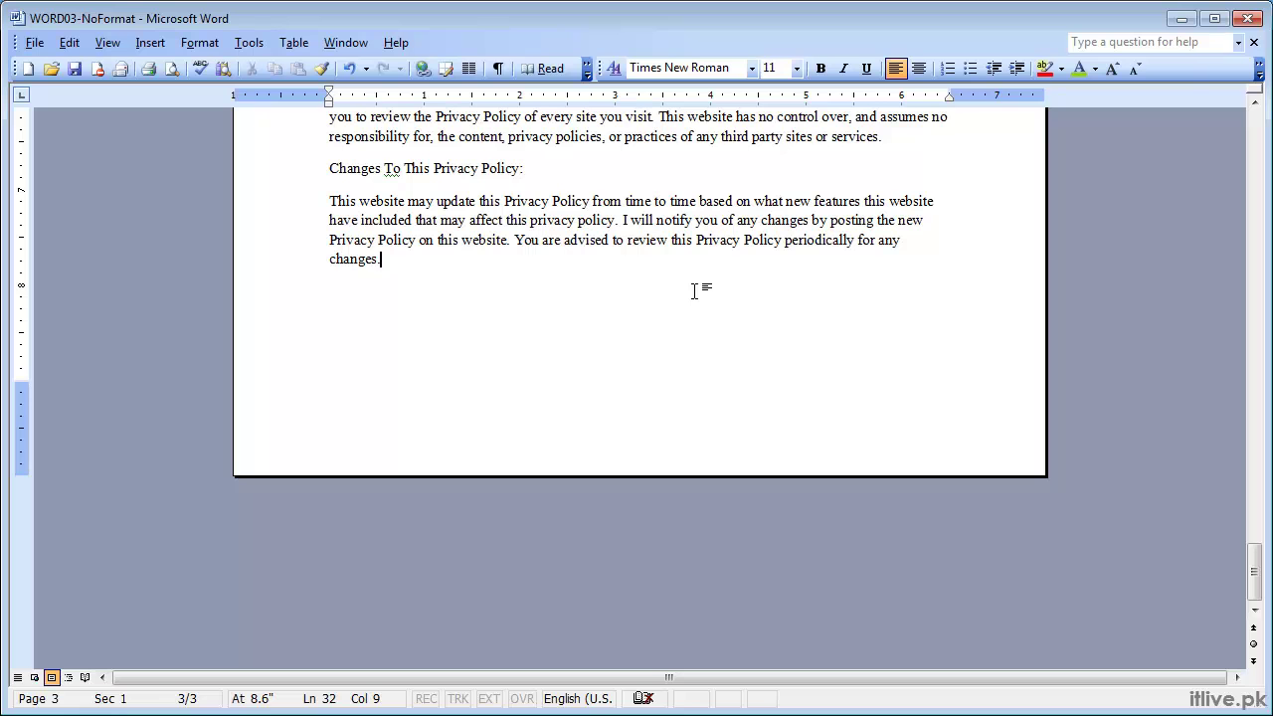
key(Return)
click(1259, 68)
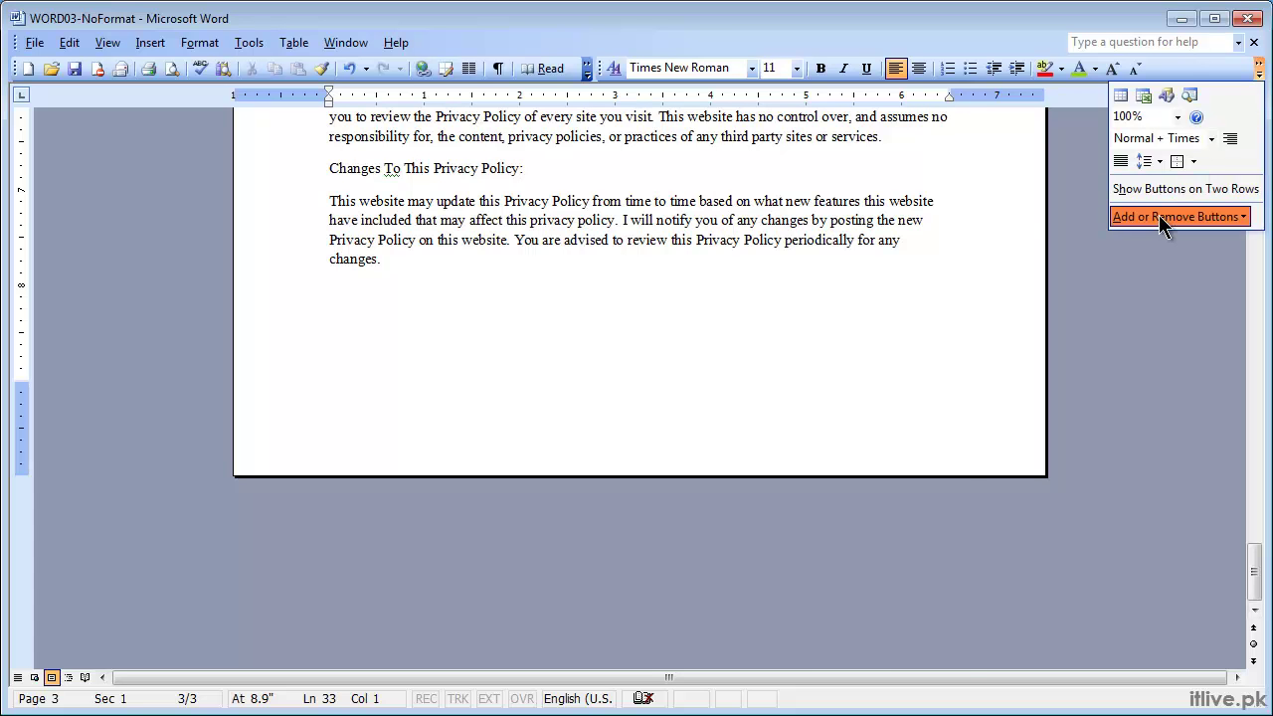
mouse_move(1159, 215)
mouse_move(1054, 250)
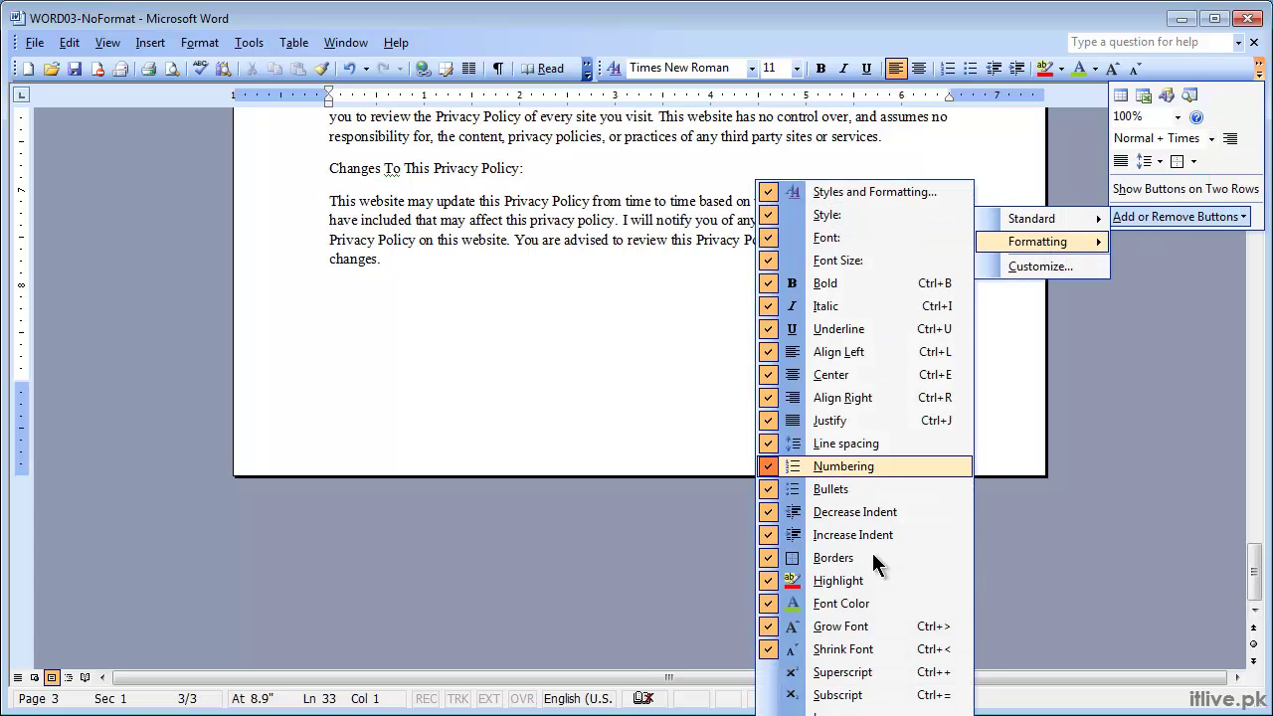
click(831, 673)
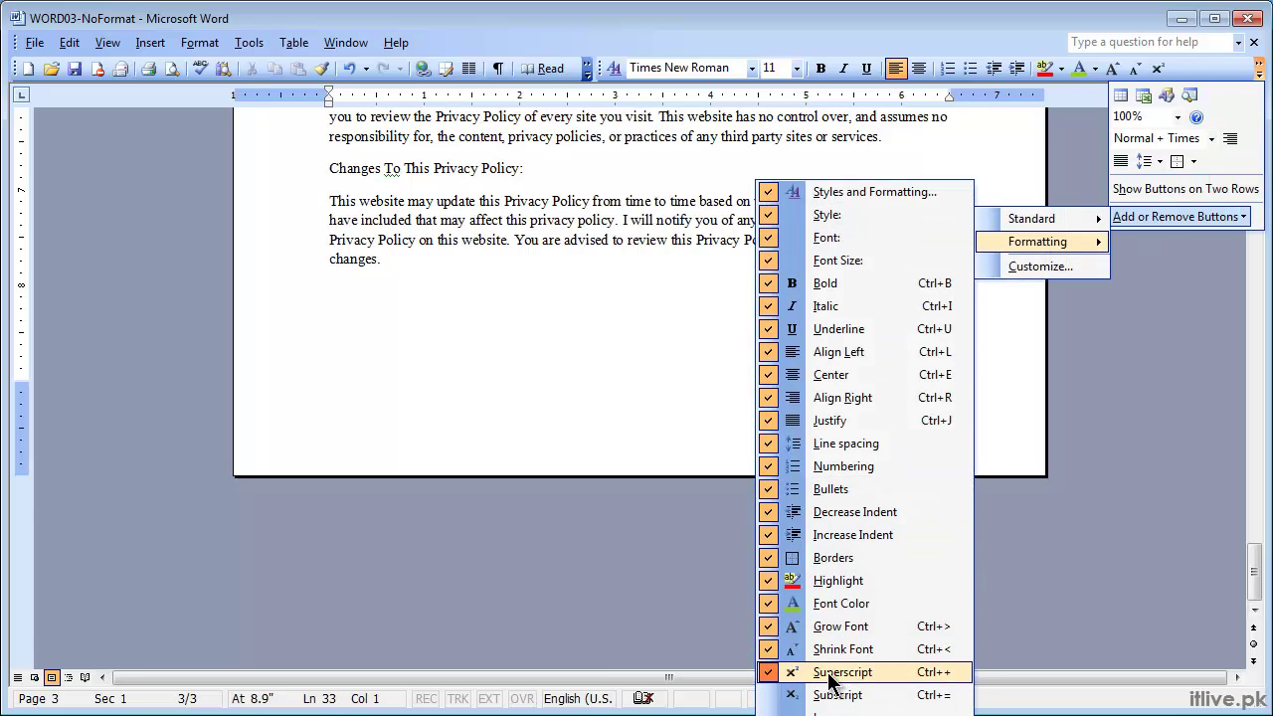
click(1154, 74)
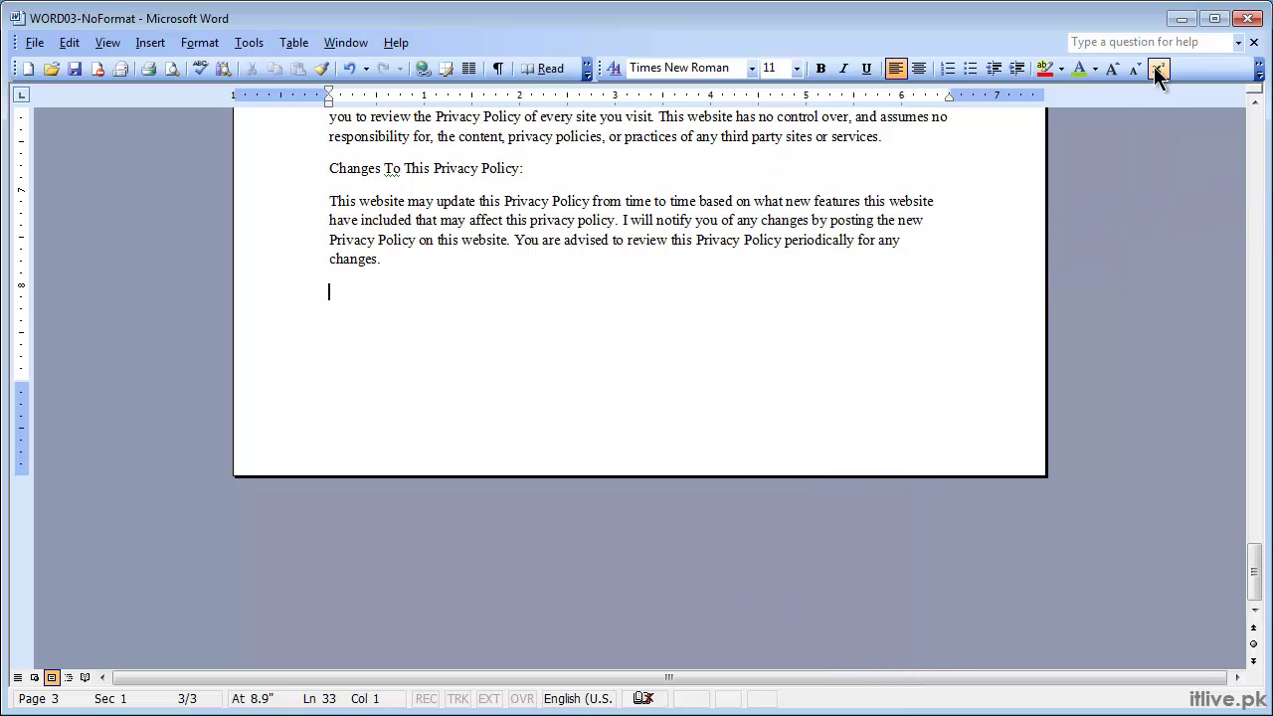
Add the Subscript command to the Formatting toolbar.
click(1260, 72)
mouse_move(1162, 215)
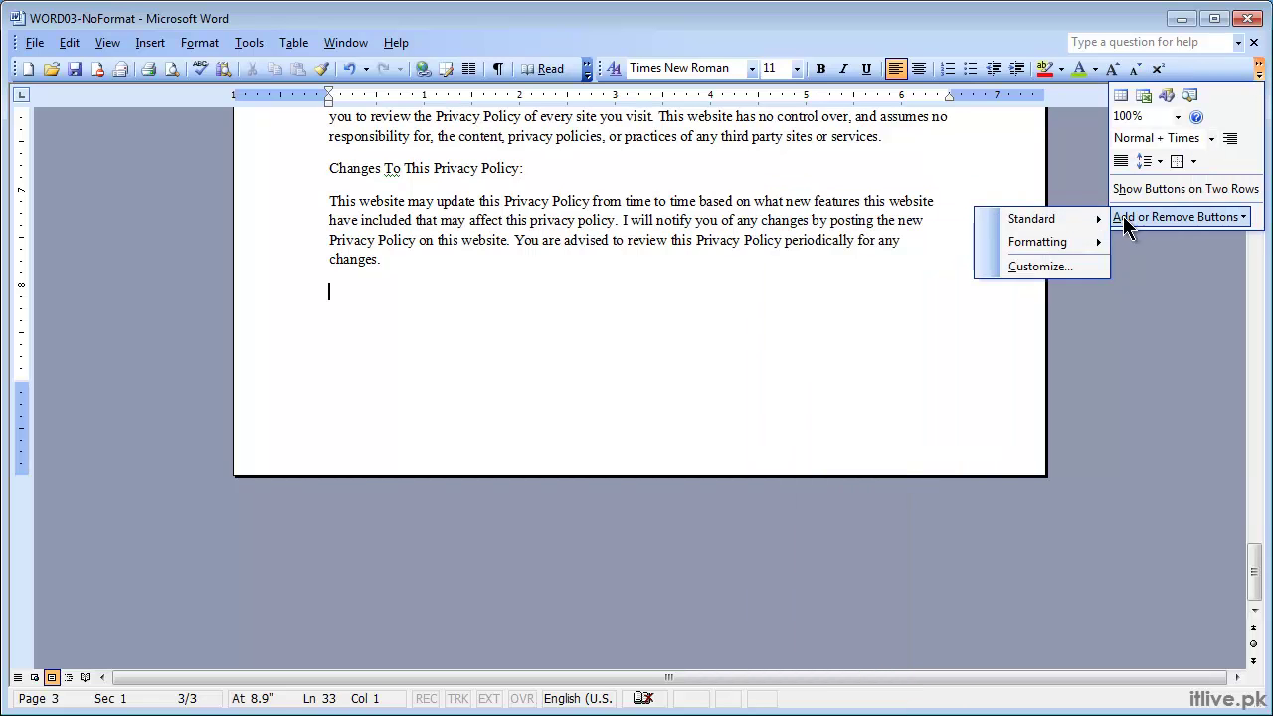
mouse_move(1052, 243)
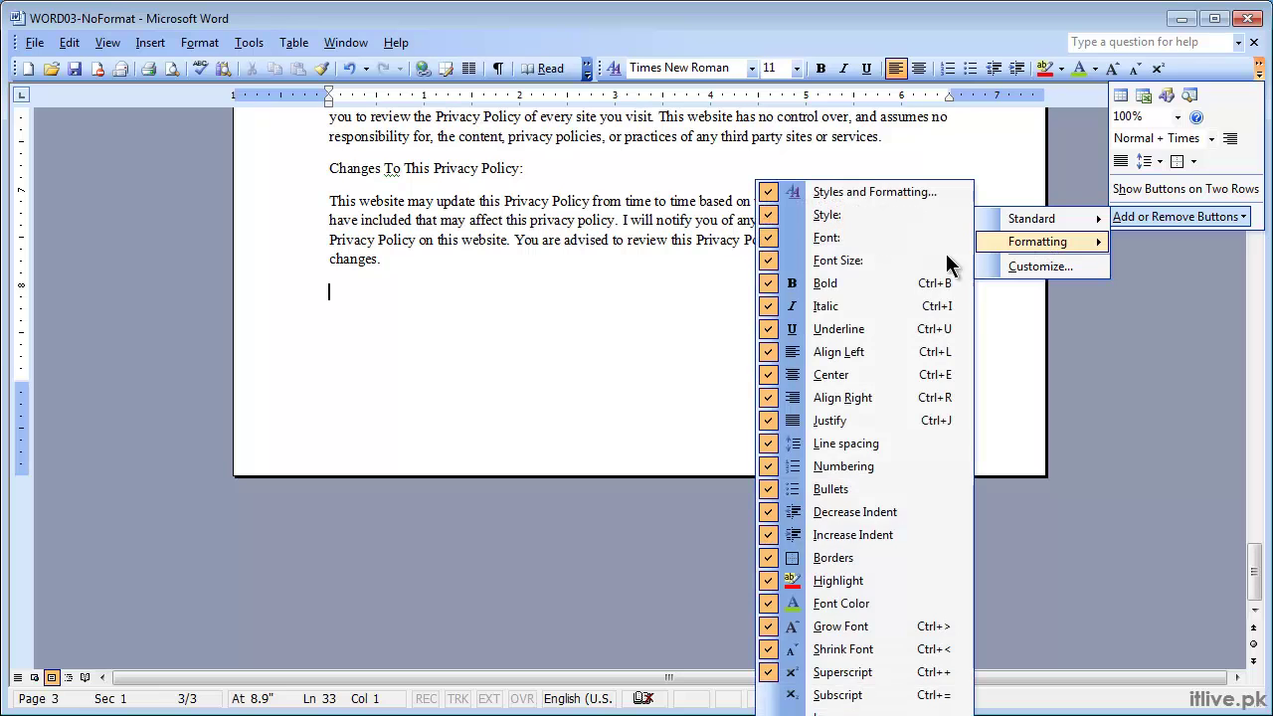
click(838, 696)
click(1106, 482)
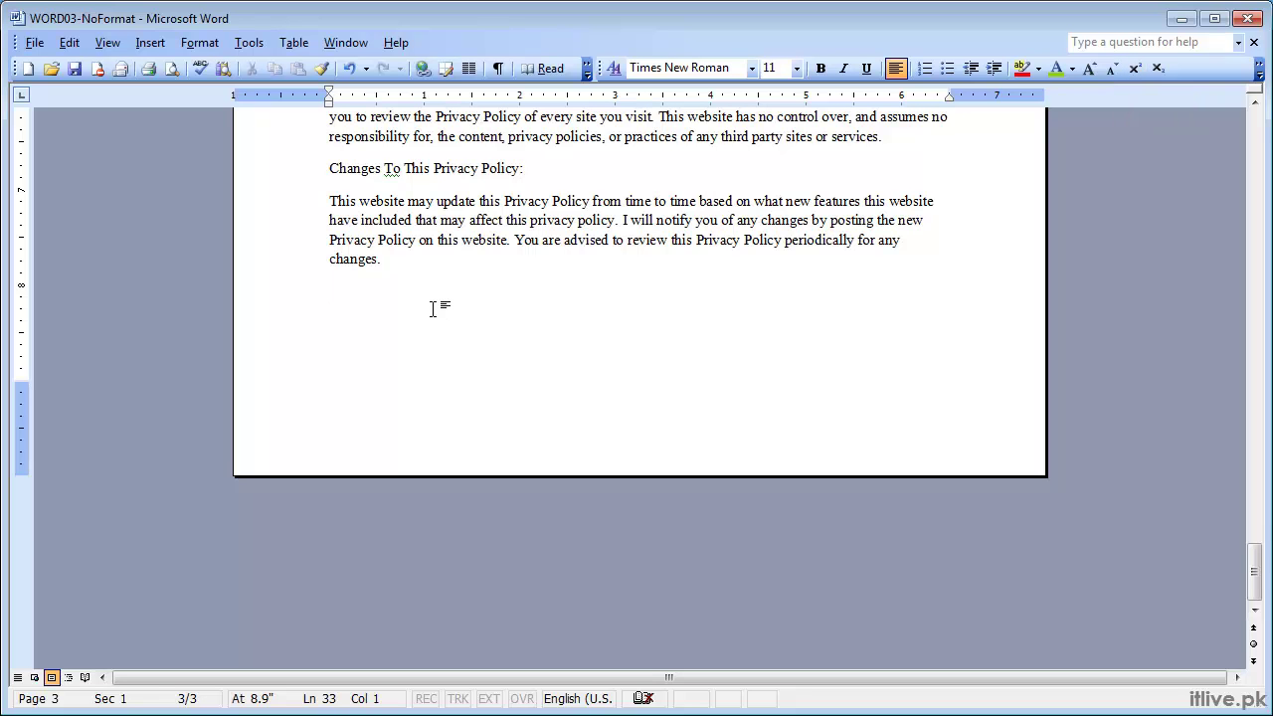
Enter "(2)2 = 4" and "H2O" as two separate paragraphs at the end of the document.
text((2)2=)
key(BackSpace)
text(= 4)
key(Return)
text(H2O)
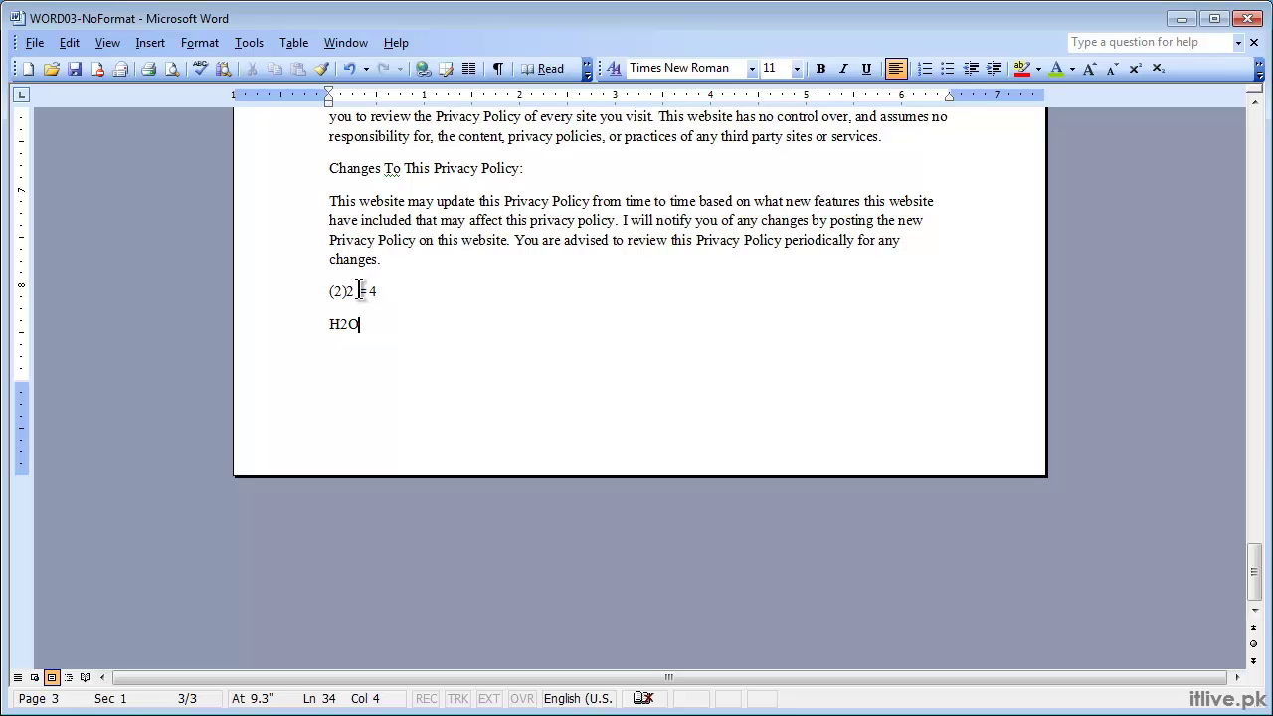
Format the 2 after the closing parenthesis in "(2)2 = 4" as superscript.
drag(355, 290, 345, 292)
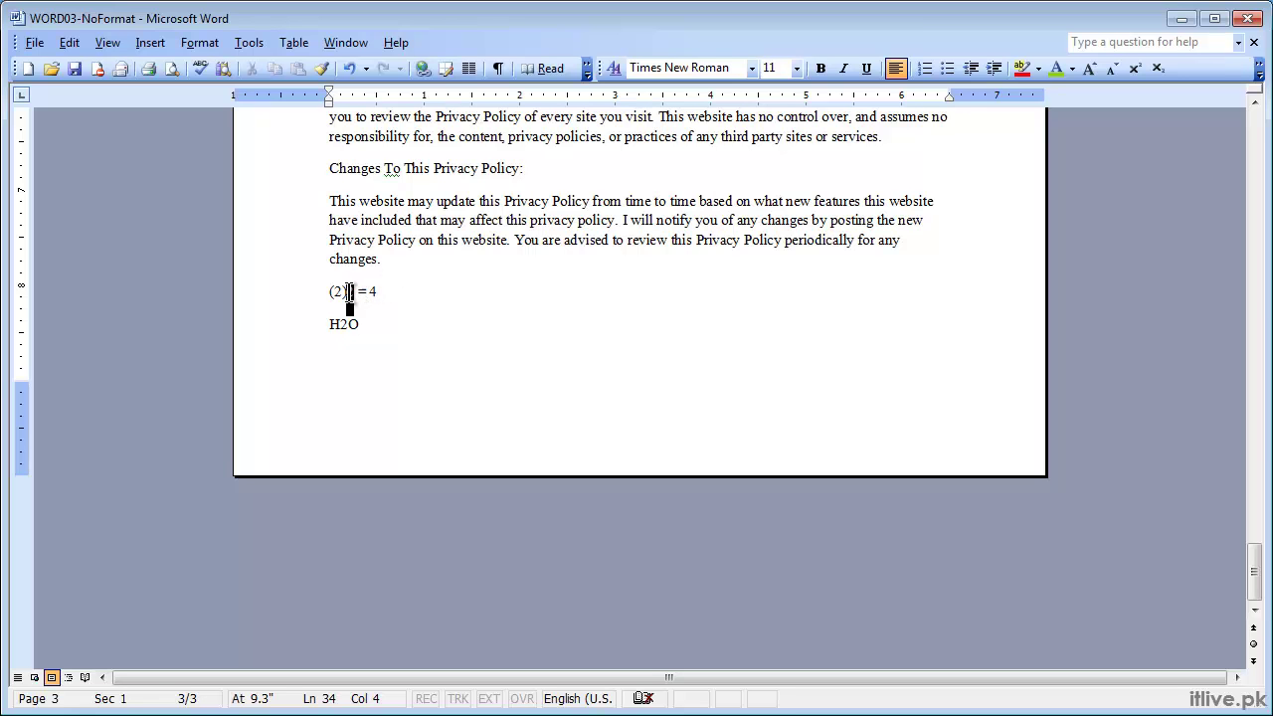
click(1135, 69)
click(736, 256)
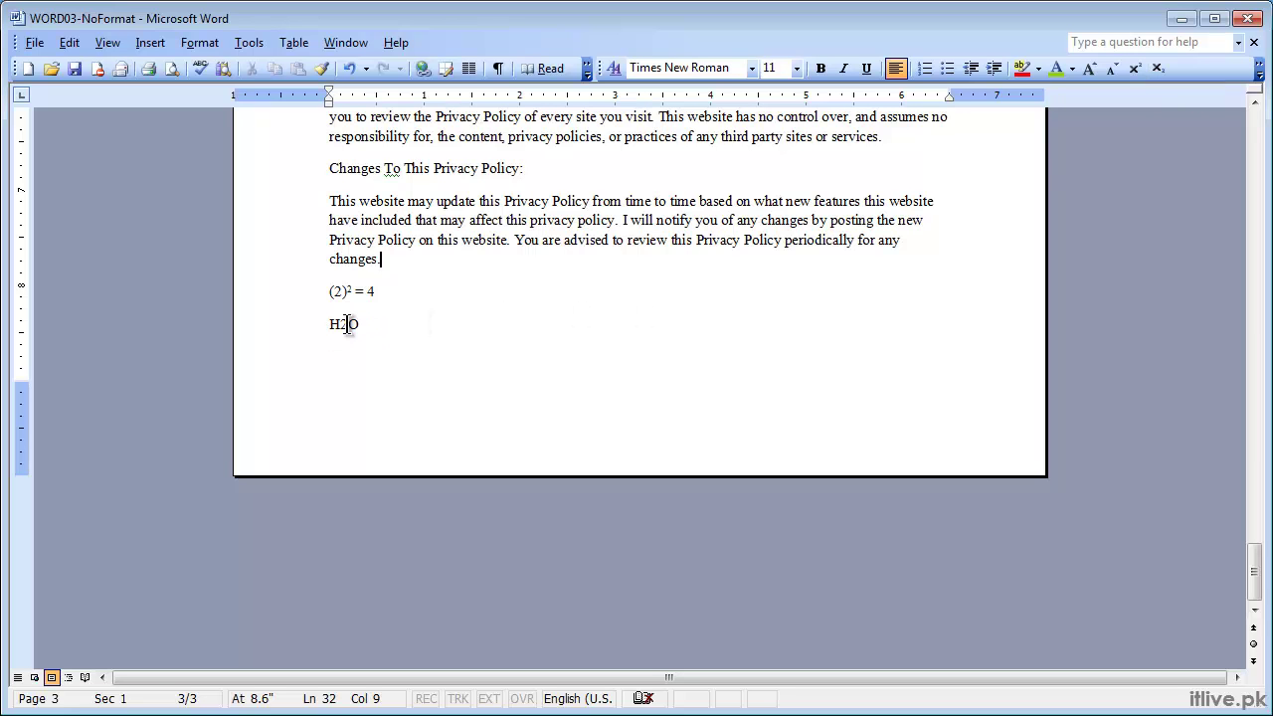
Format the 2 in "H2O" as subscript.
drag(346, 324, 341, 324)
click(1157, 68)
click(682, 389)
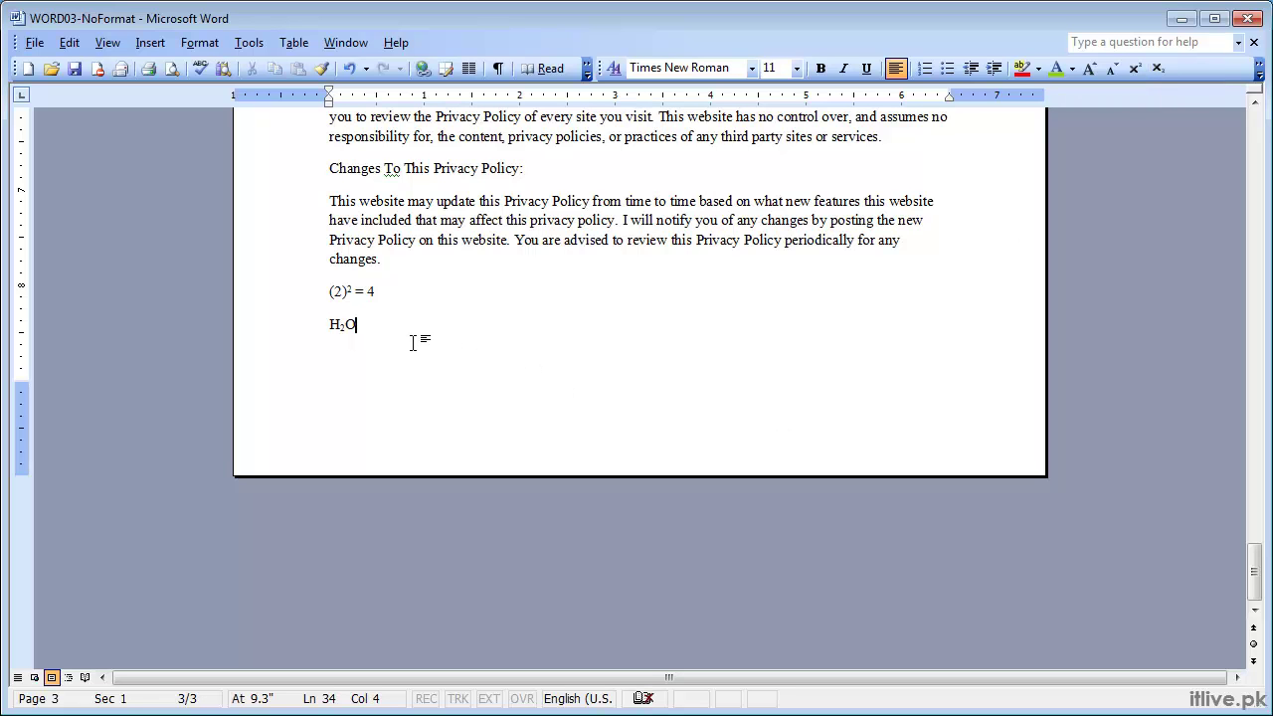